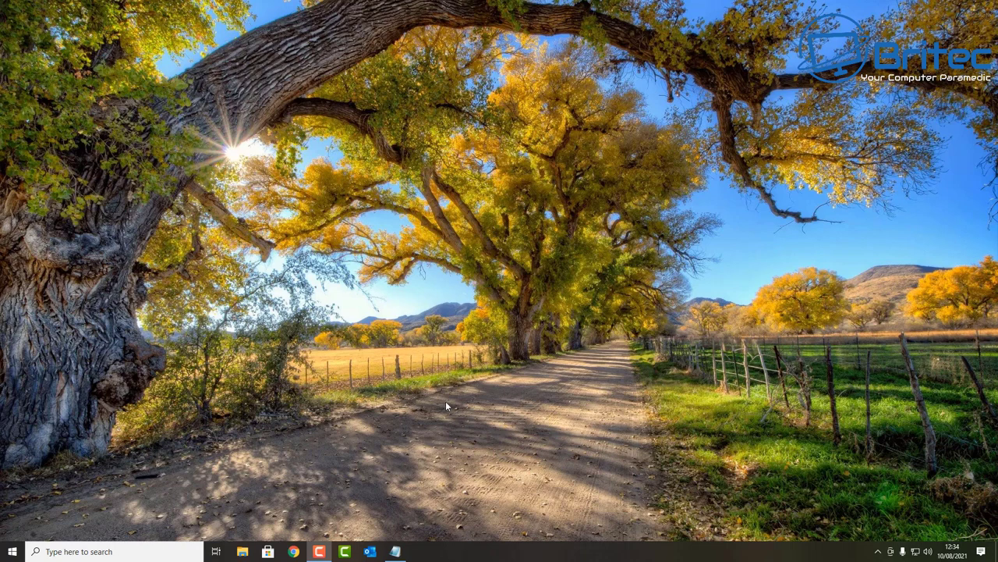
Step: Open the Windows Insider Programme page within the Update & Security settings
click(10, 552)
click(12, 505)
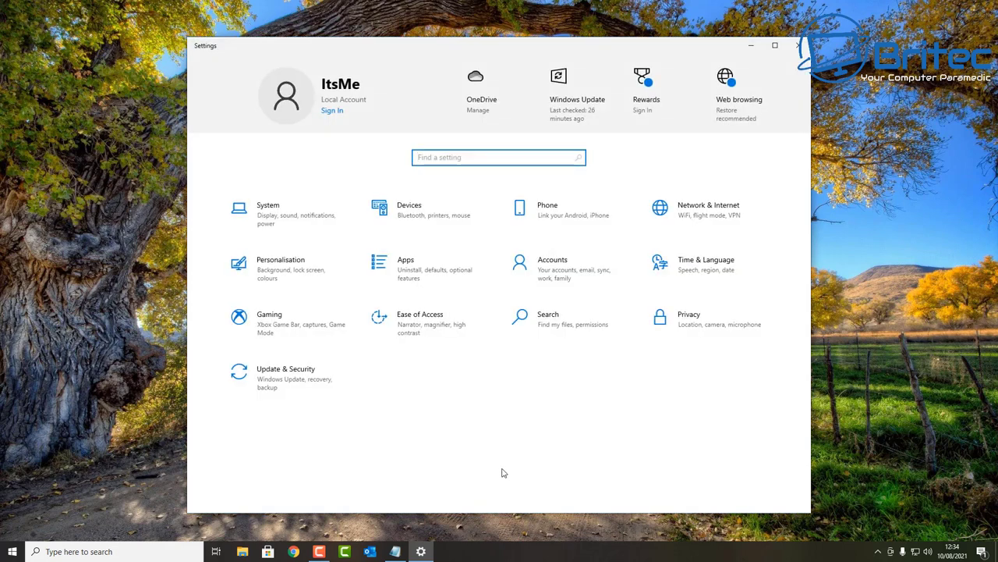
click(301, 390)
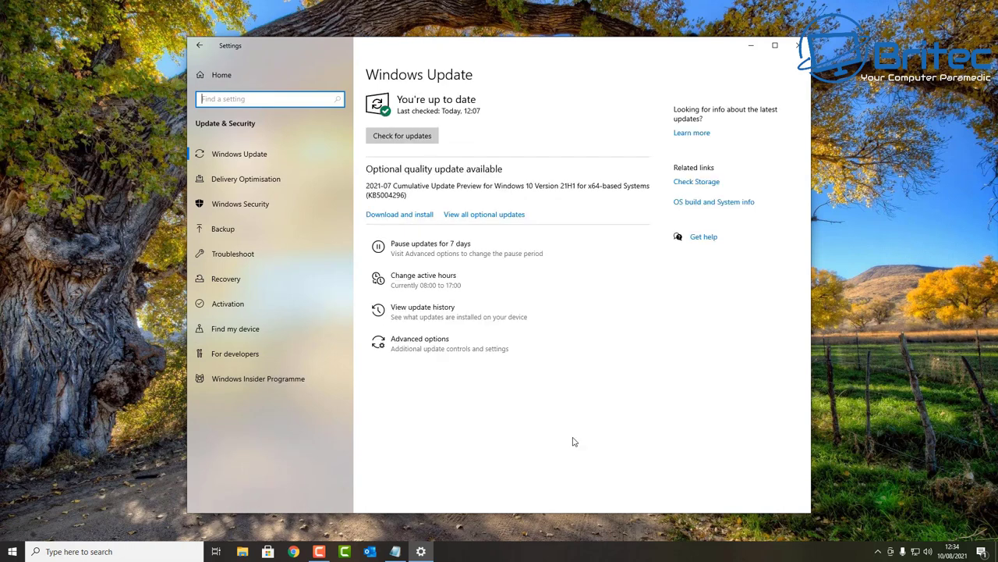
click(274, 381)
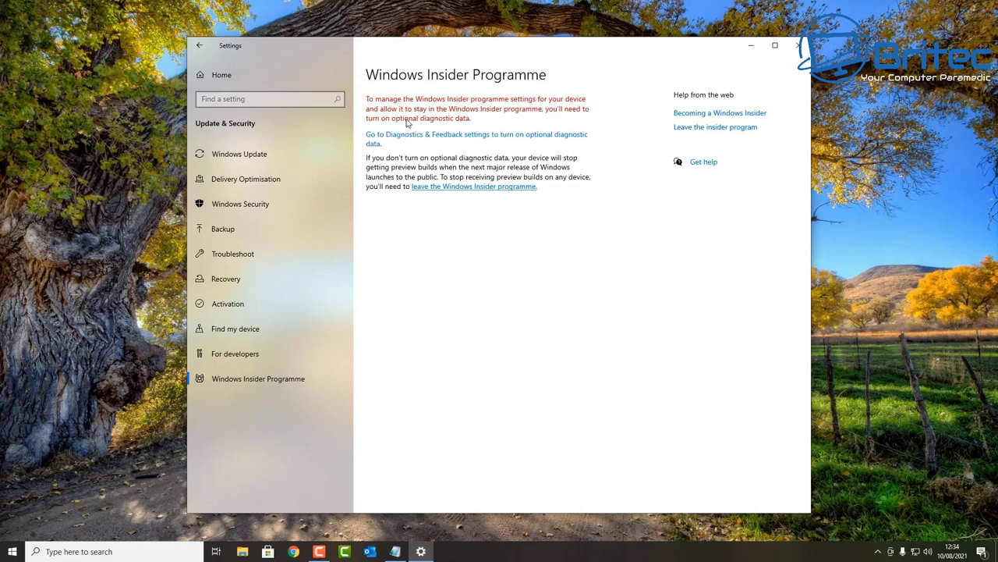
Step: Try twice to switch diagnostic data to Optional from the Windows Insider Programme page, returning there each time to check it
click(487, 140)
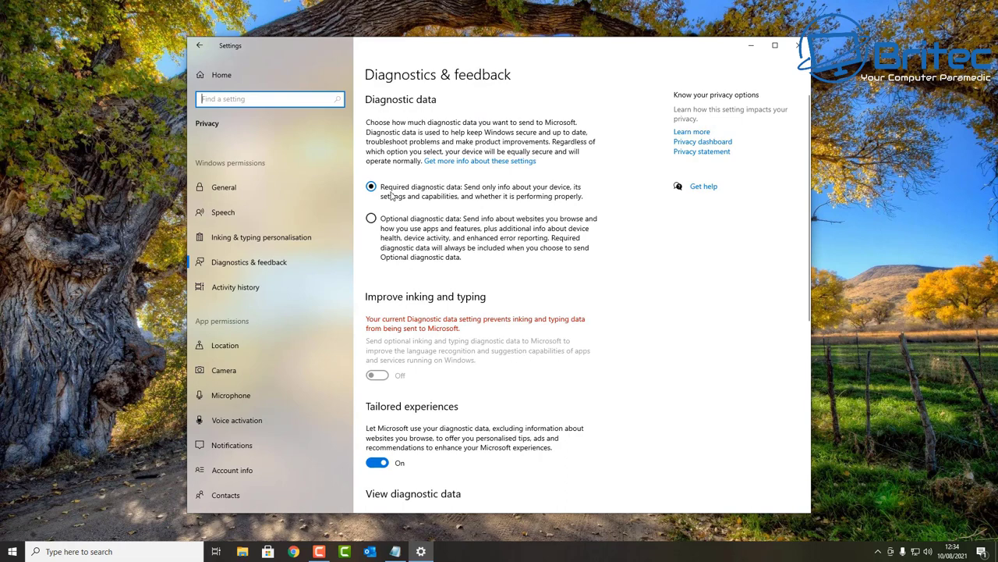
click(372, 220)
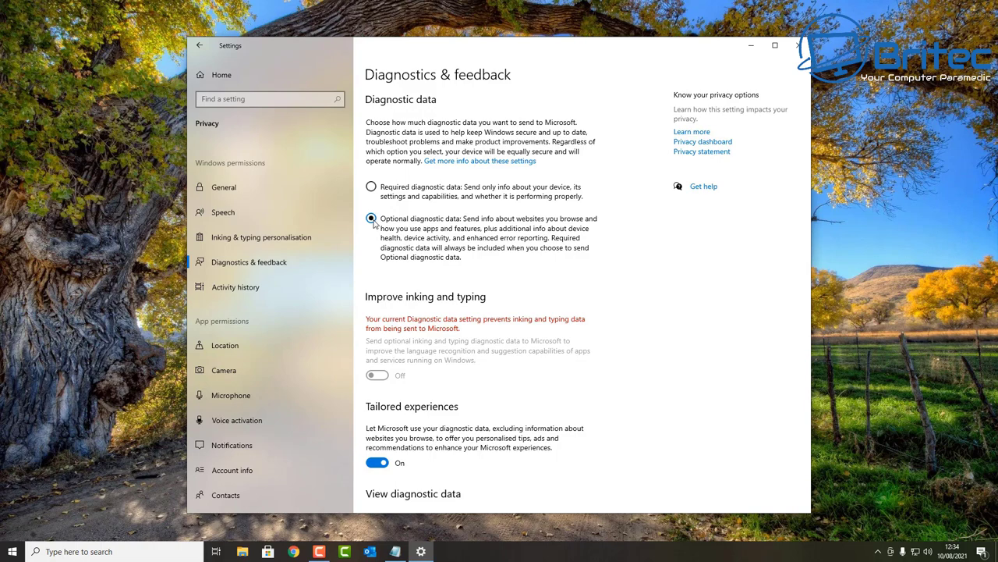
click(199, 45)
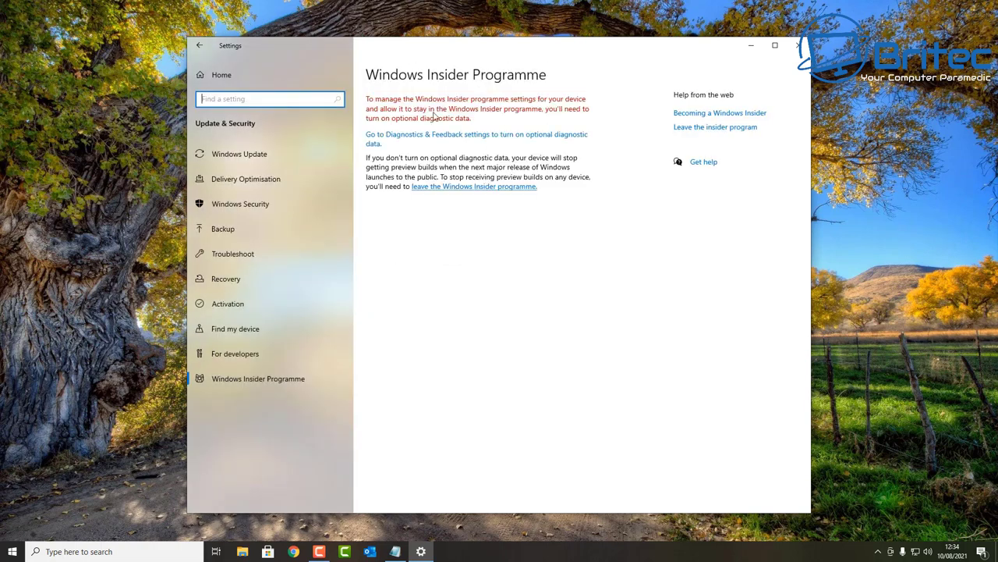
click(458, 137)
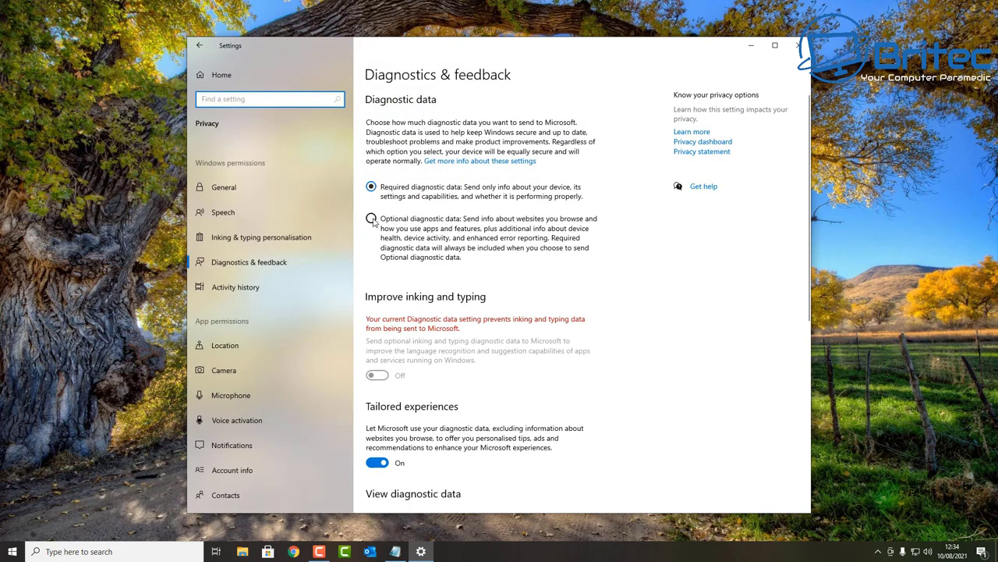
click(381, 222)
click(199, 49)
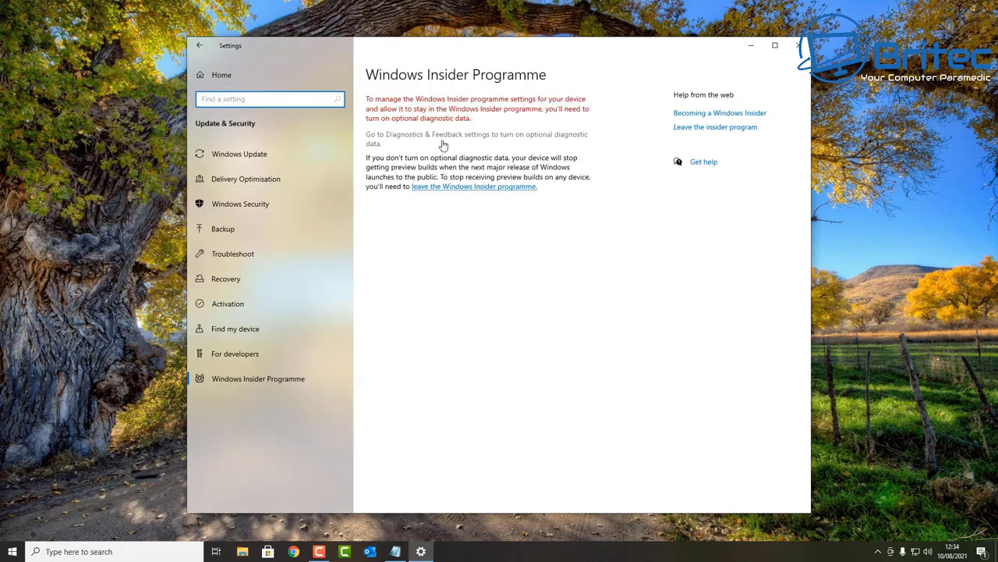
Step: Recheck which diagnostic data option is selected under Diagnostics & feedback, and close Settings
click(442, 141)
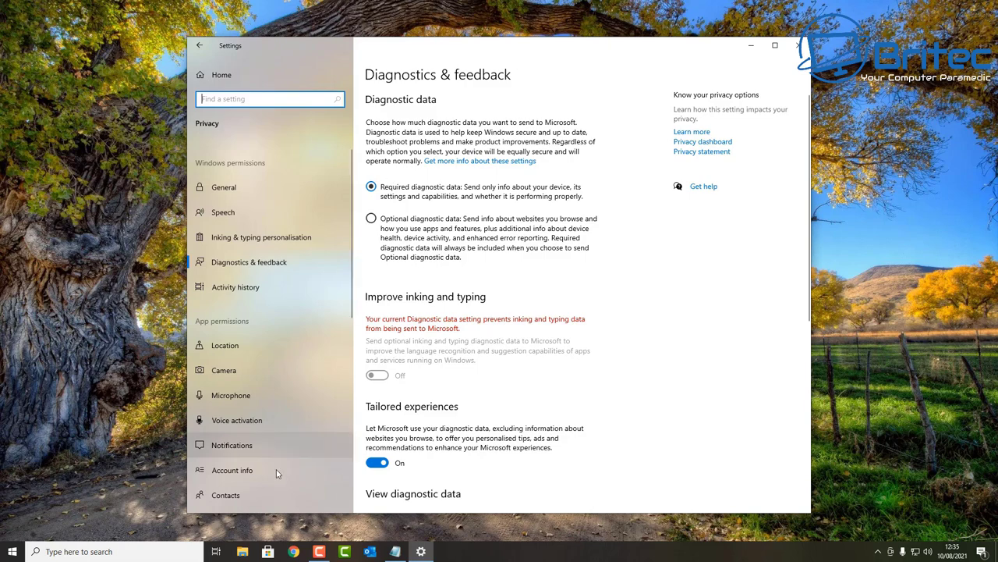
click(202, 46)
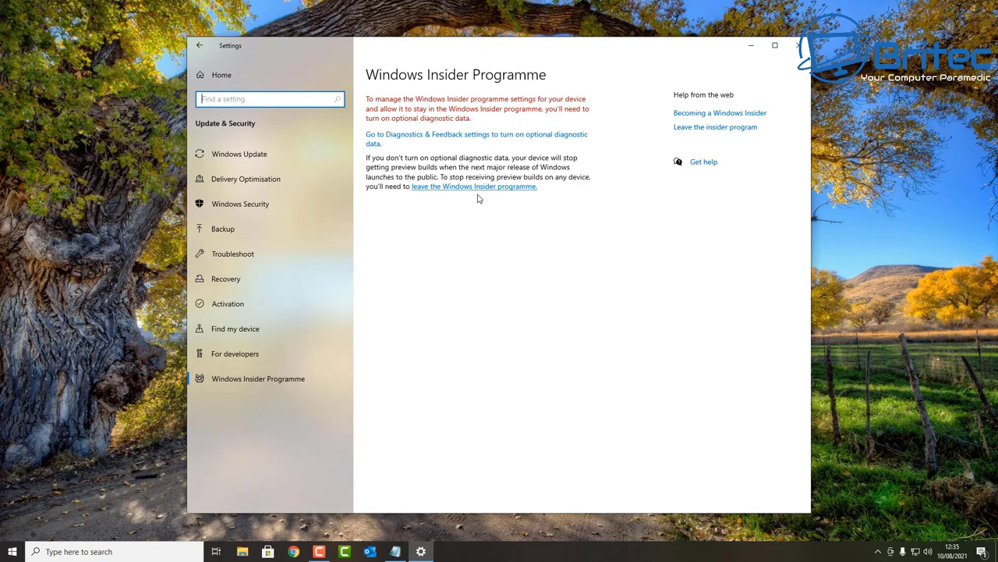
click(796, 48)
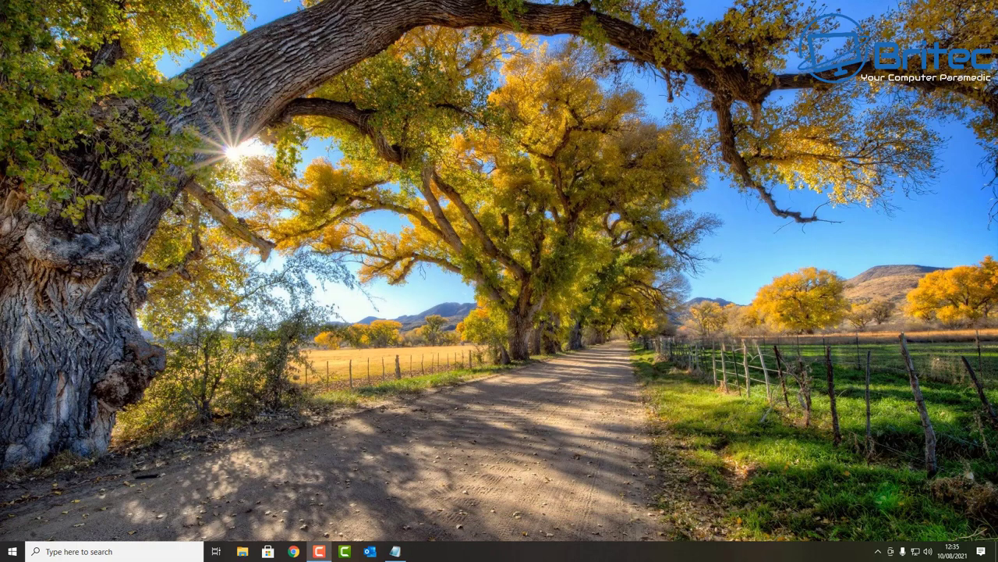
Step: Find and open the Services app through Windows search, and enlarge and reposition its window
click(80, 550)
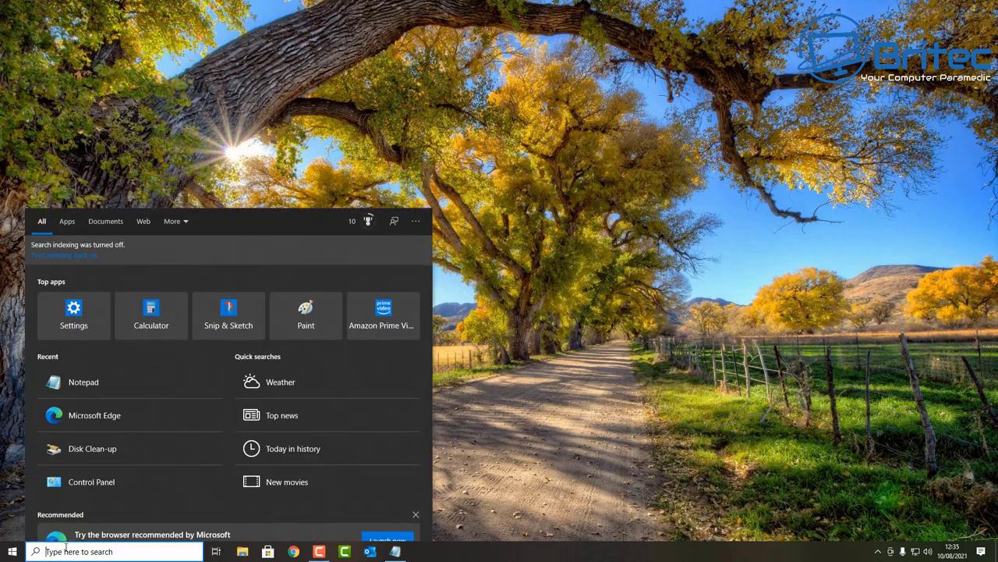
text(services)
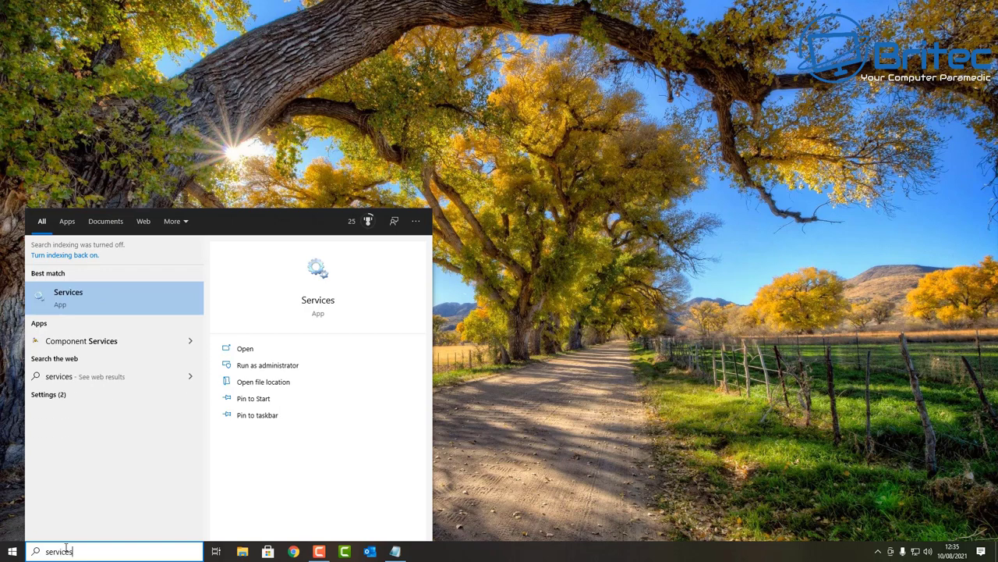
click(95, 294)
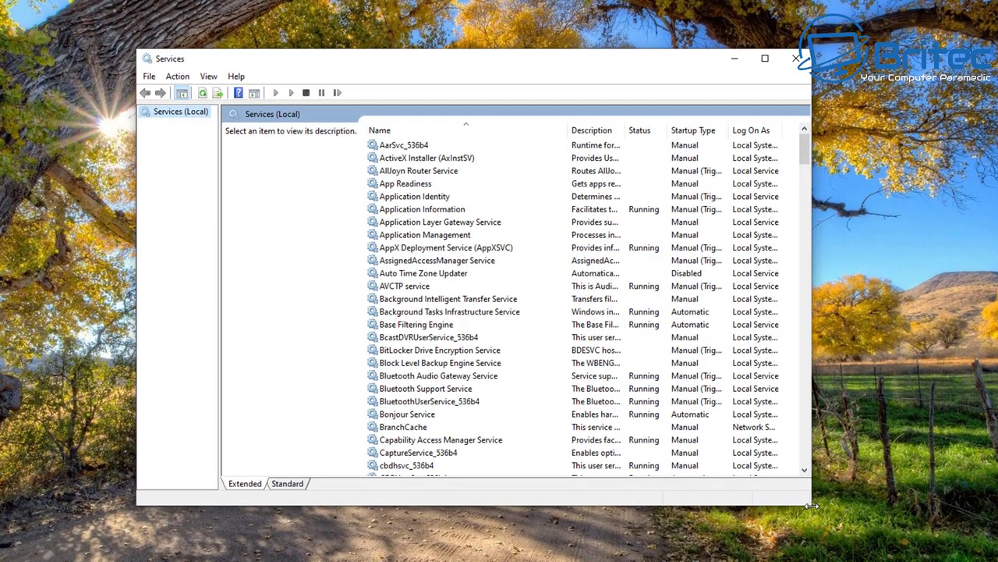
drag(811, 505, 874, 560)
drag(498, 63, 471, 45)
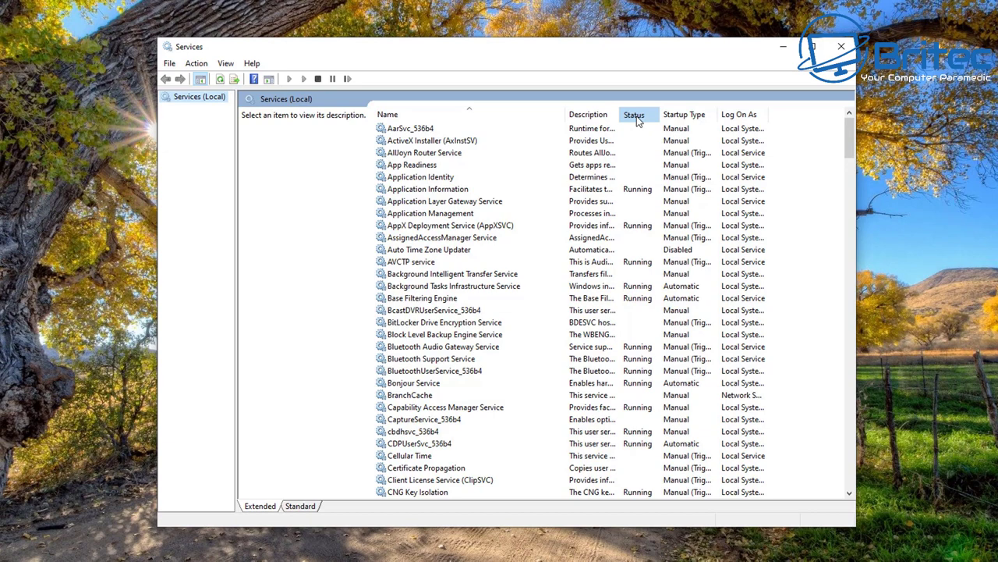
Step: Sort the services by startup type and bring the Disabled entries into view
click(635, 116)
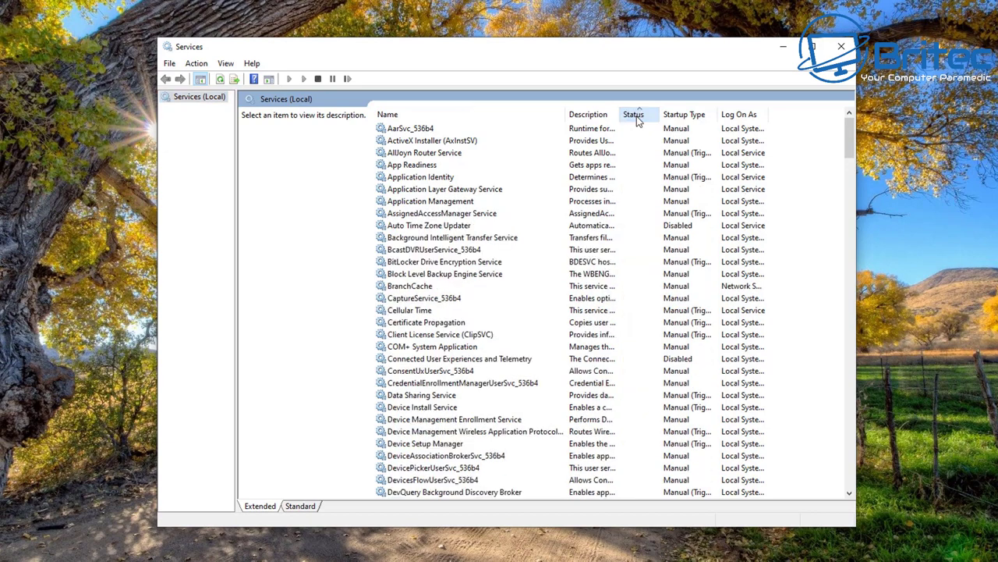
click(683, 115)
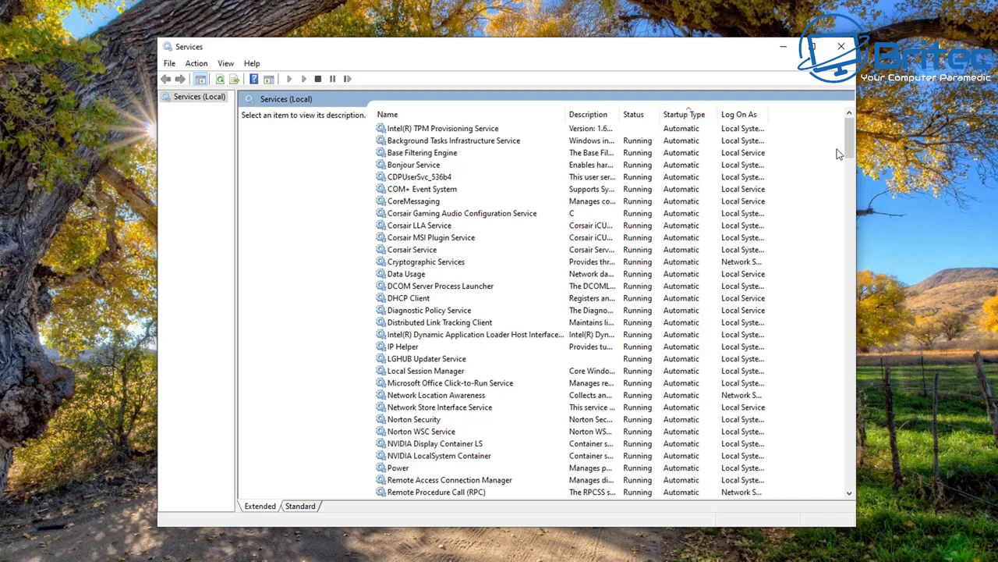
drag(853, 136, 853, 228)
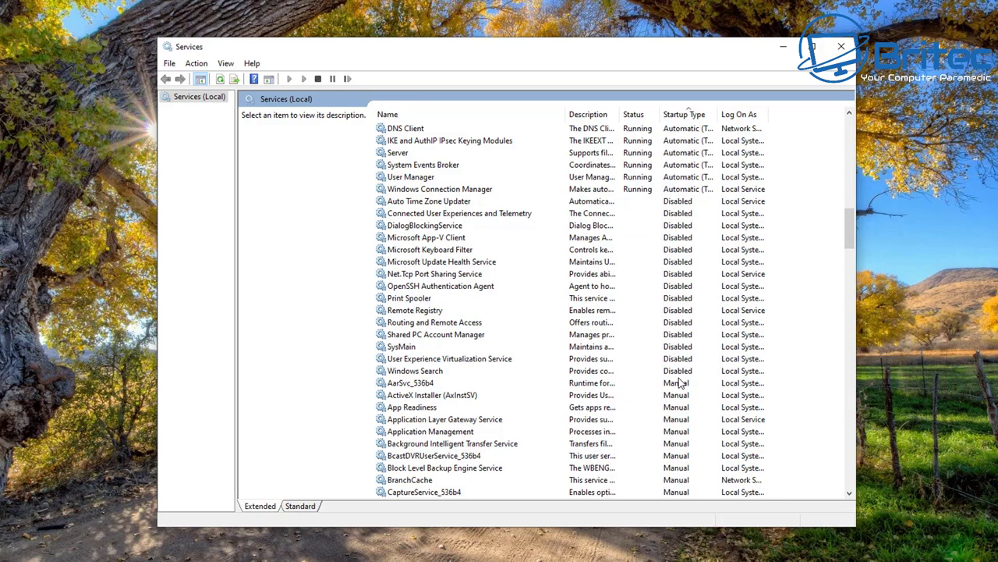
Step: Set the startup type of the Connected User Experiences and Telemetry service to Automatic and apply it
click(495, 214)
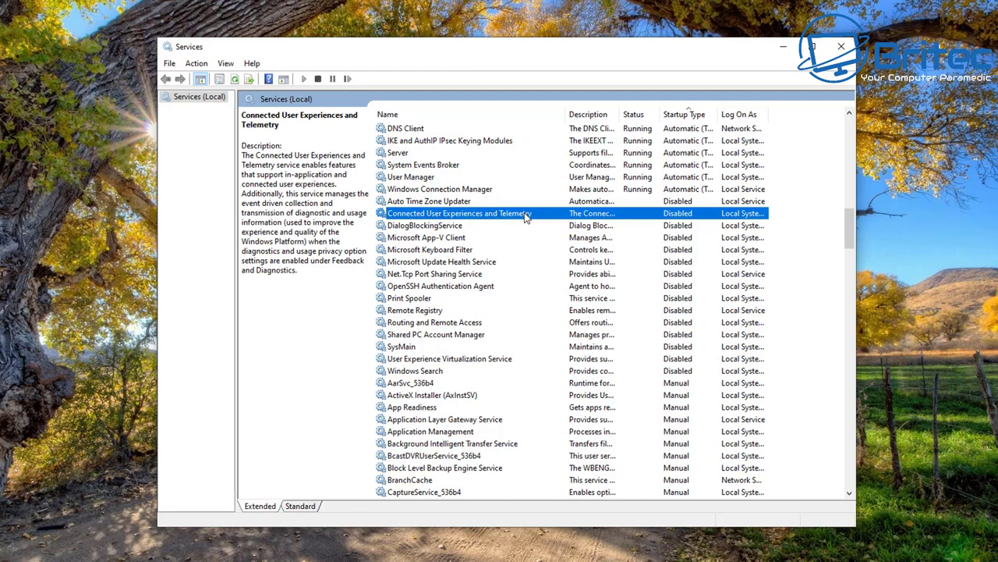
double_click(526, 215)
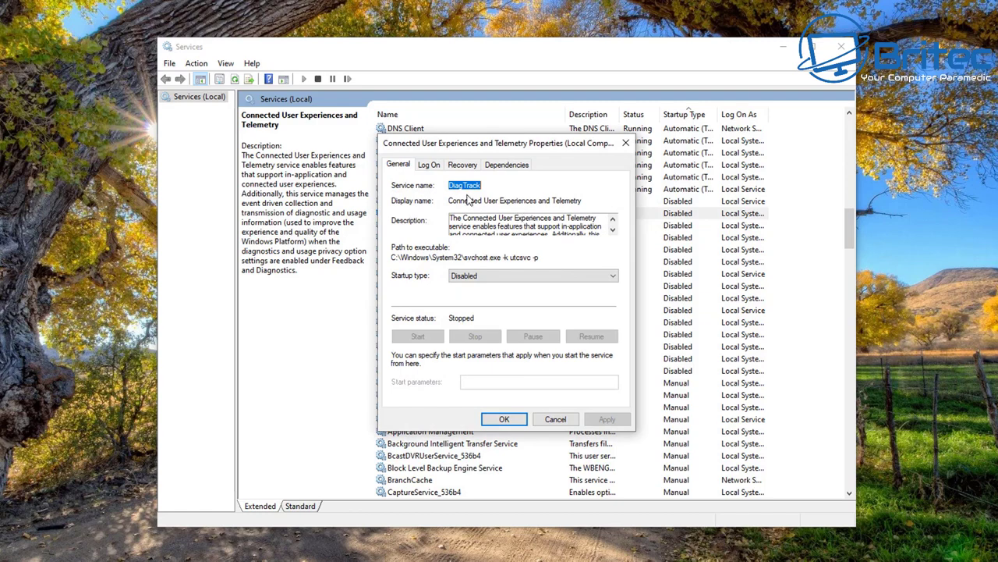
click(488, 277)
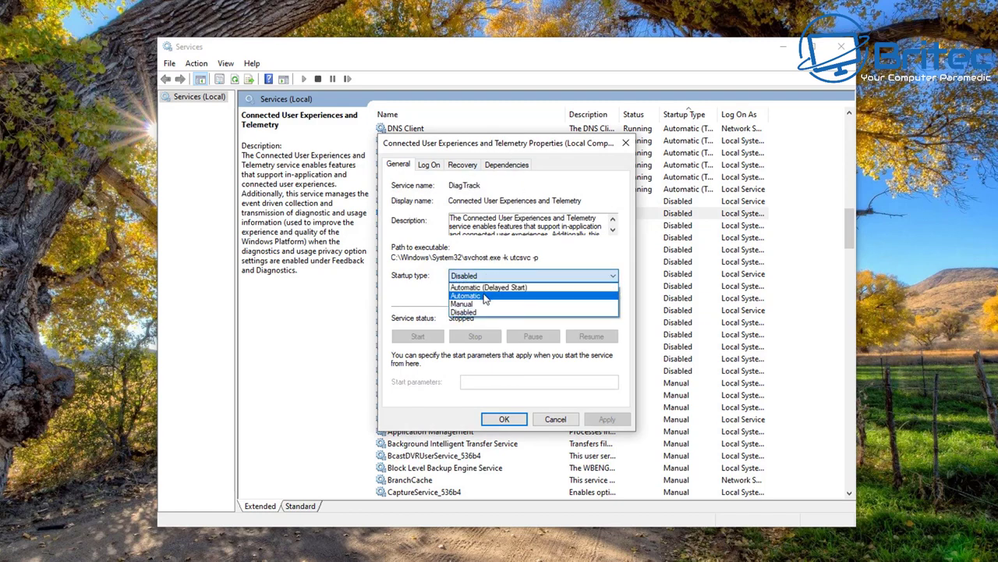
click(485, 297)
click(606, 419)
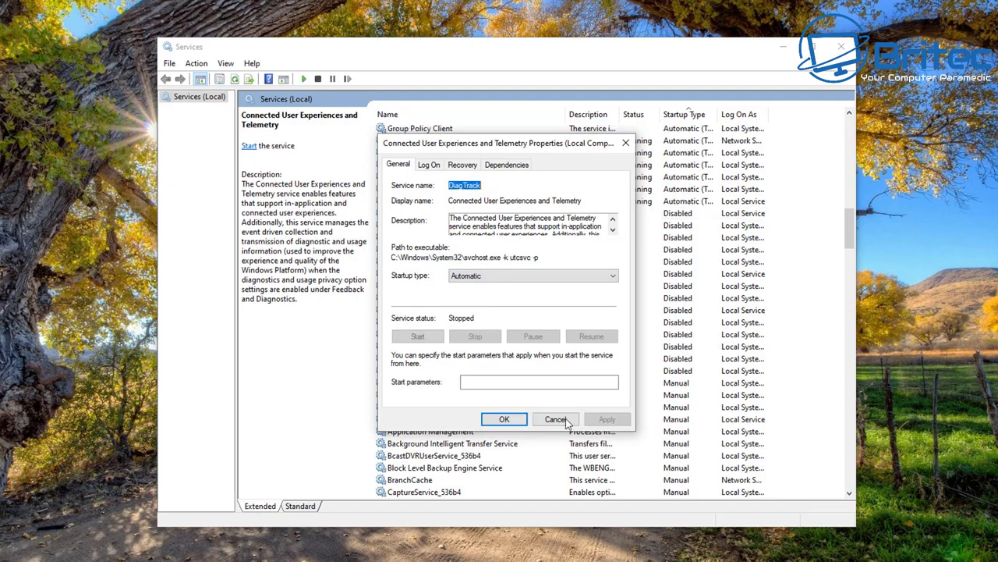
click(504, 420)
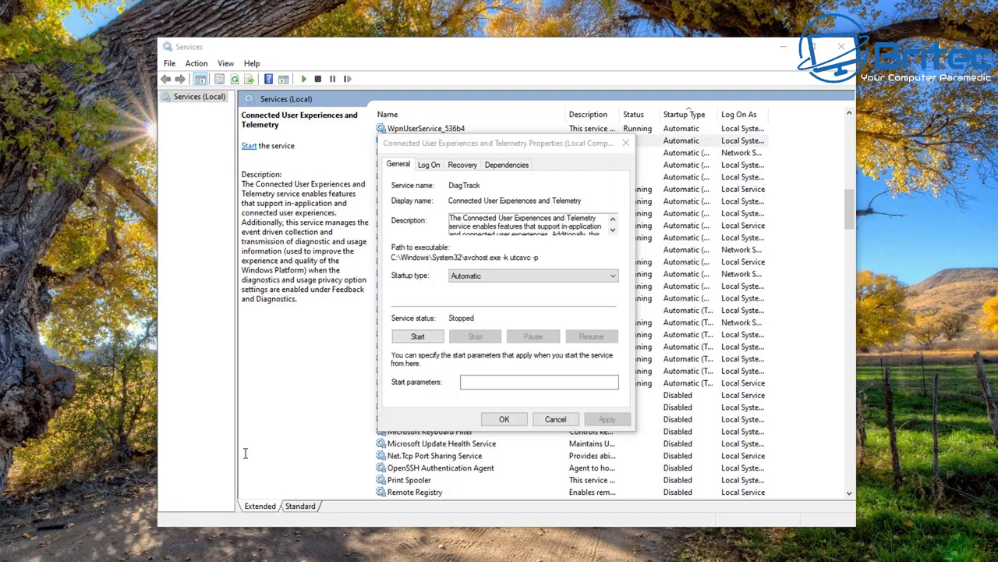
Step: Start the Connected User Experiences and Telemetry service, accept its properties and close the Services window
click(408, 337)
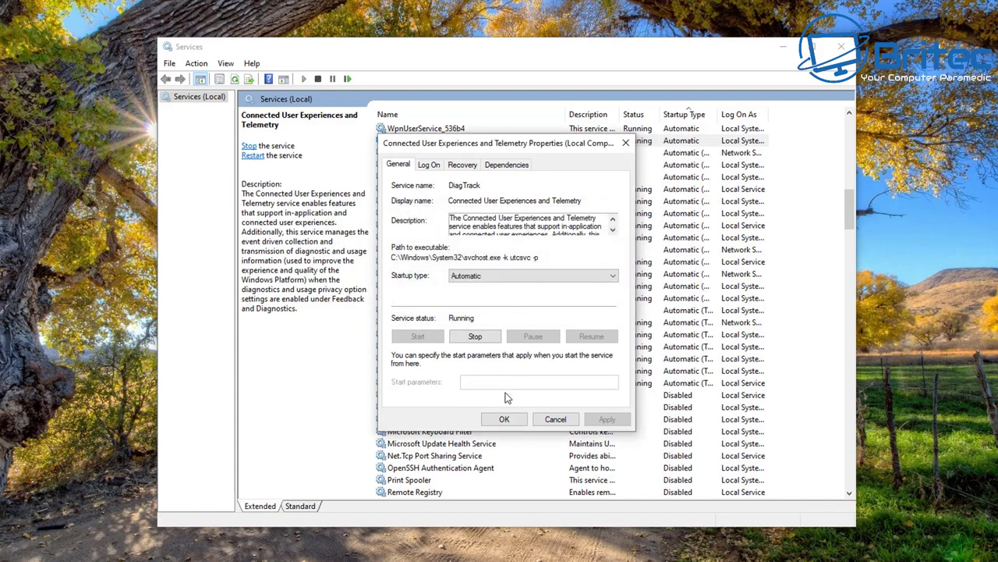
click(504, 418)
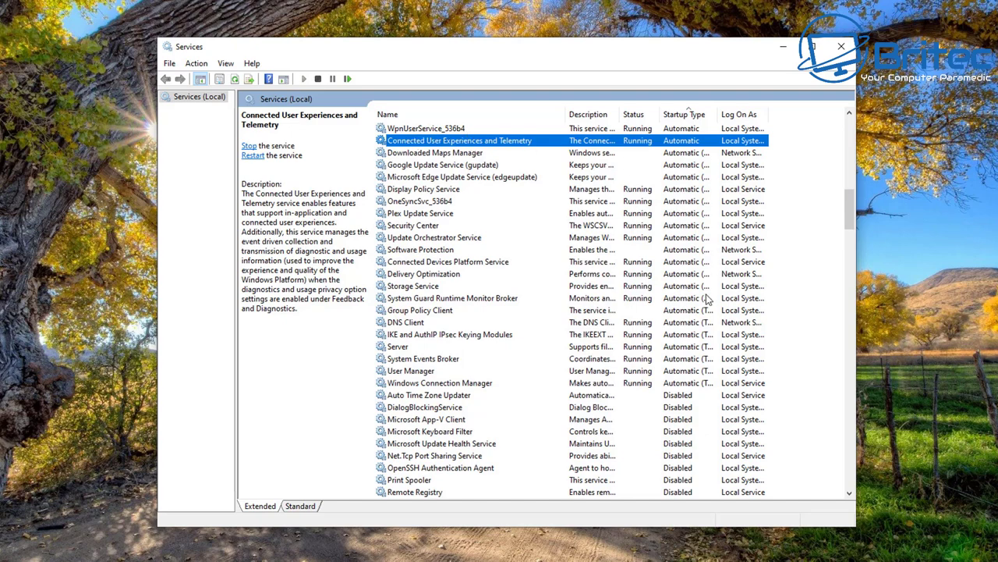
scroll(667, 300, down, 4)
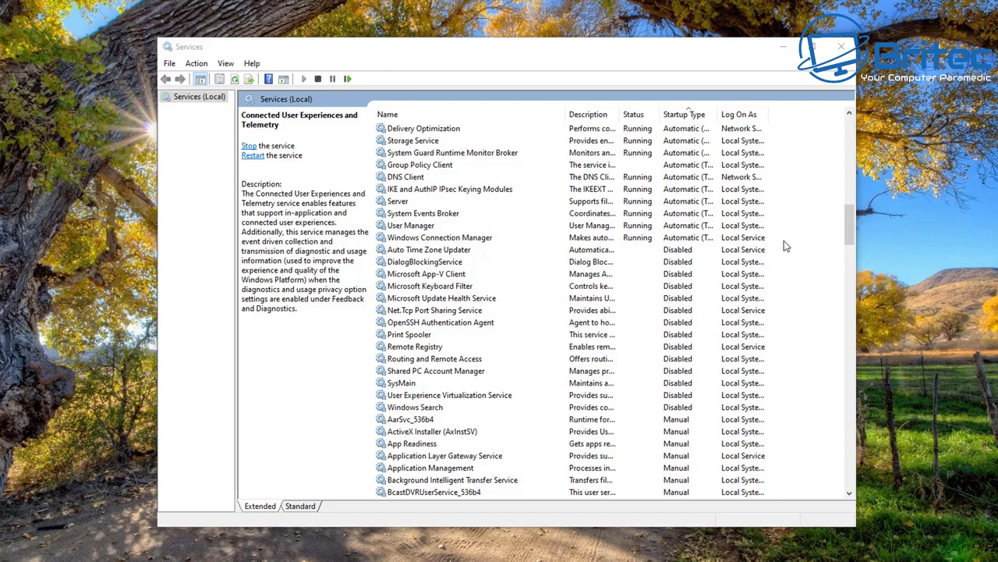
click(840, 47)
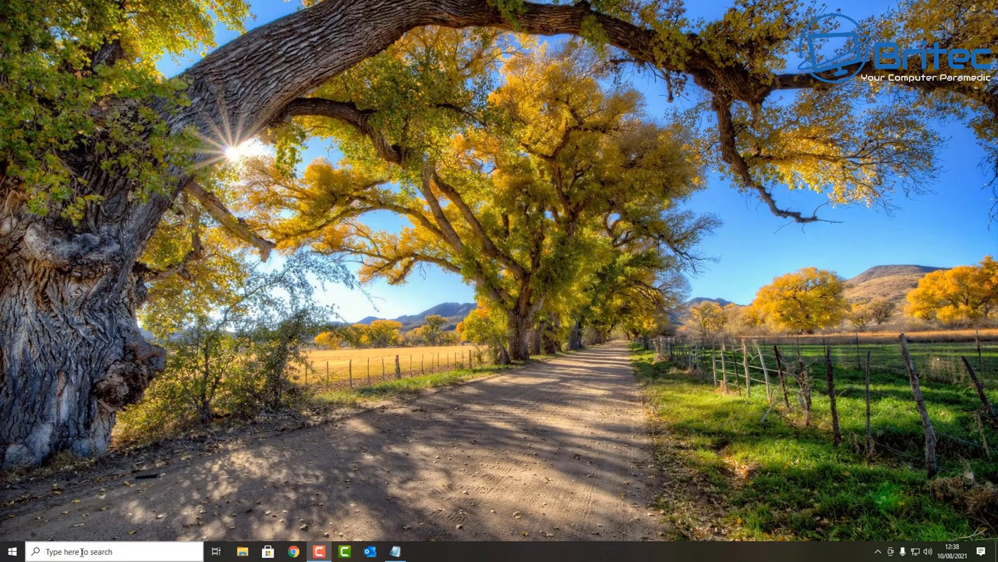
Step: Reopen Settings and return to the Windows Insider Programme page under Update & Security
click(11, 556)
click(13, 511)
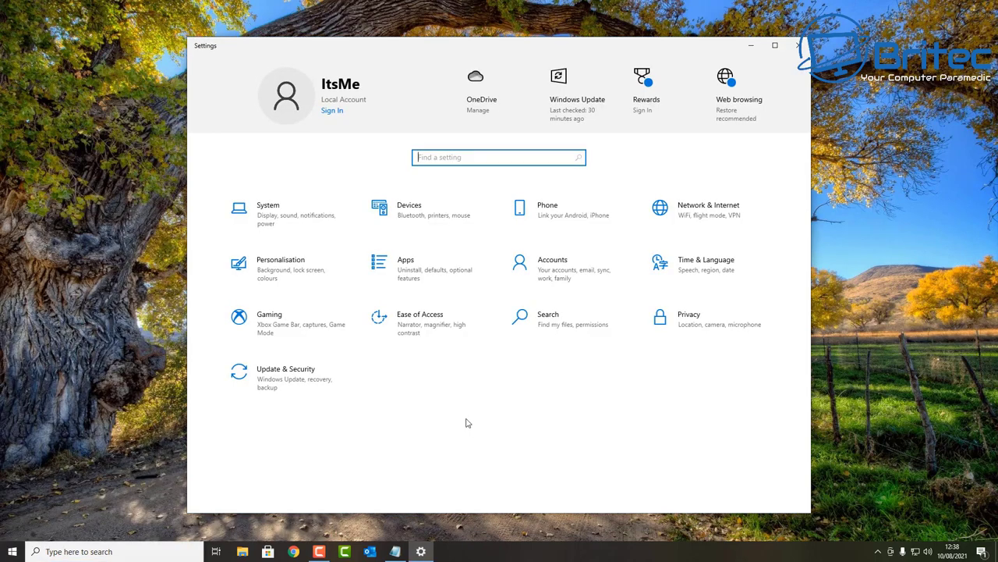
click(286, 386)
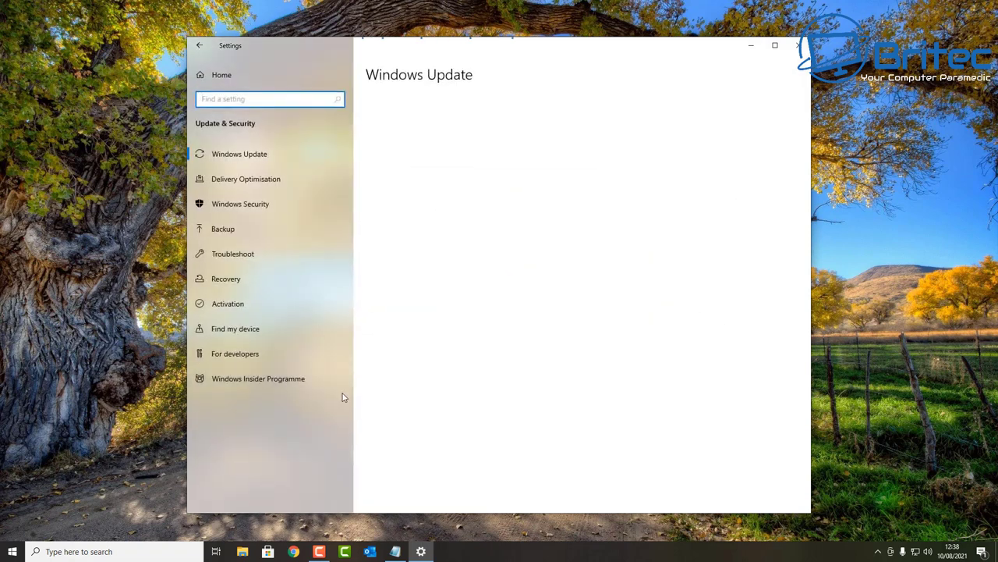
click(257, 379)
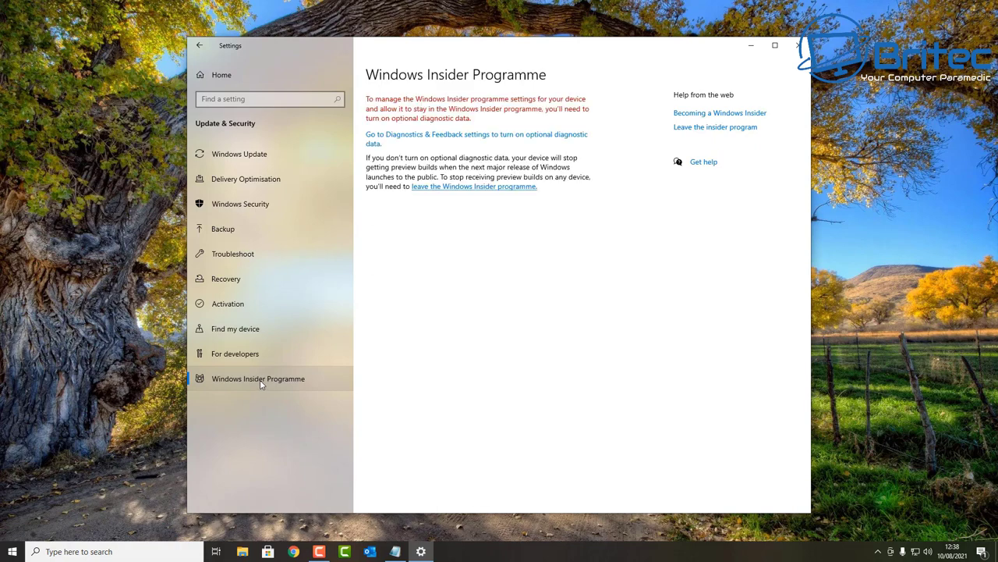
Step: Set diagnostic data to Optional in Diagnostics & feedback, and return to the Windows Insider Programme page
click(446, 139)
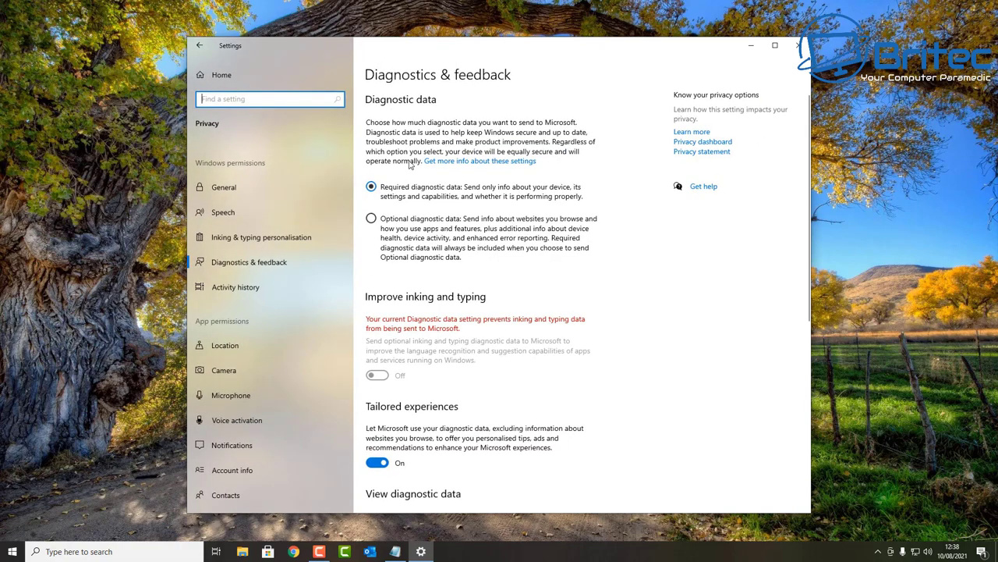
click(372, 220)
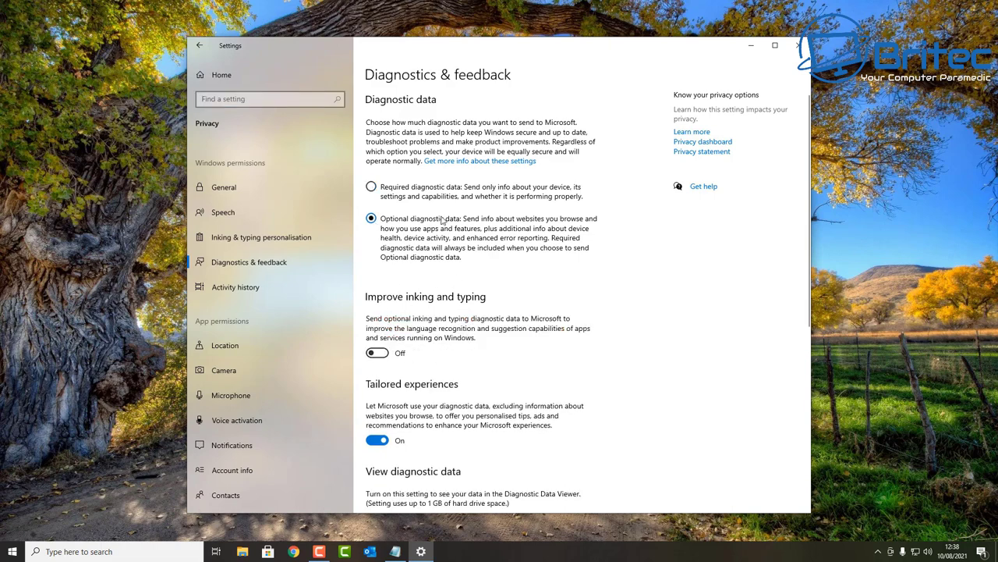
click(199, 43)
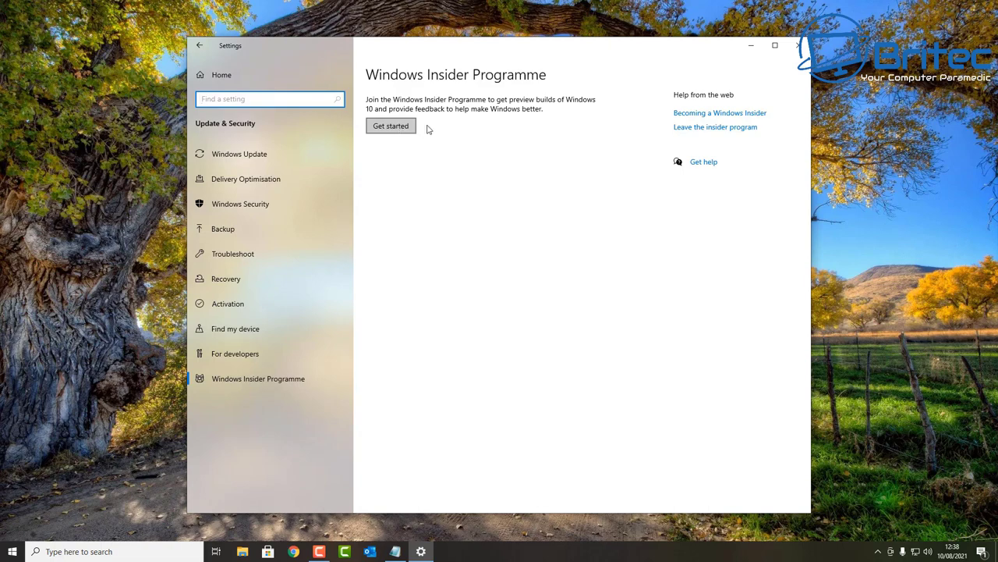
Step: Minimise Settings and open Command Prompt as administrator from a search for cmd
click(749, 48)
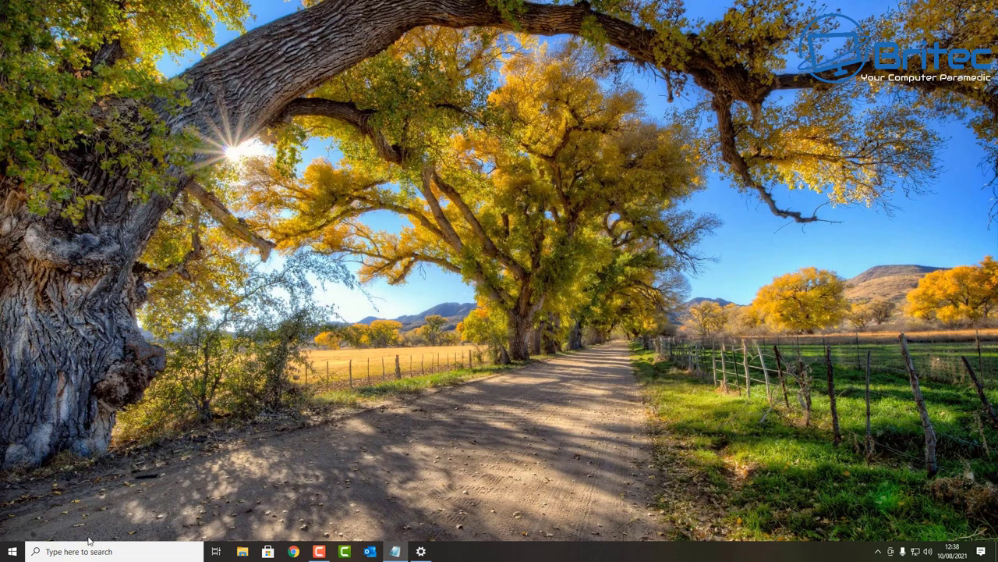
click(63, 550)
text(cmd)
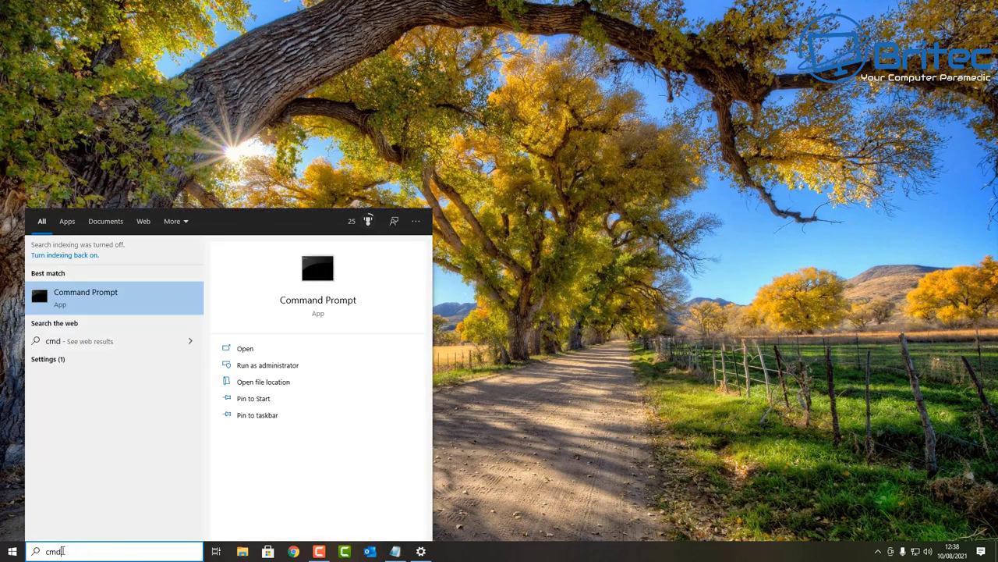
click(270, 368)
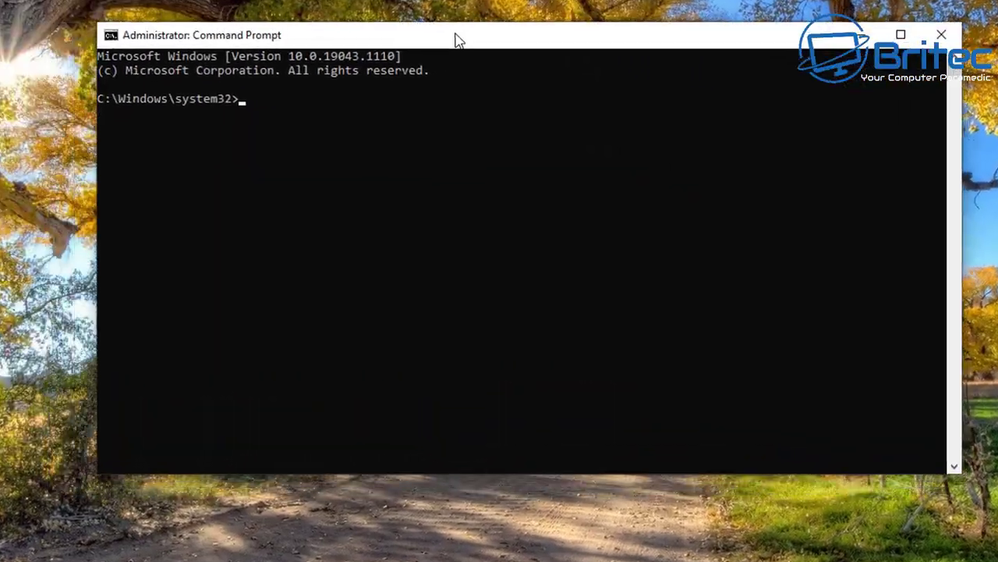
drag(466, 43, 421, 34)
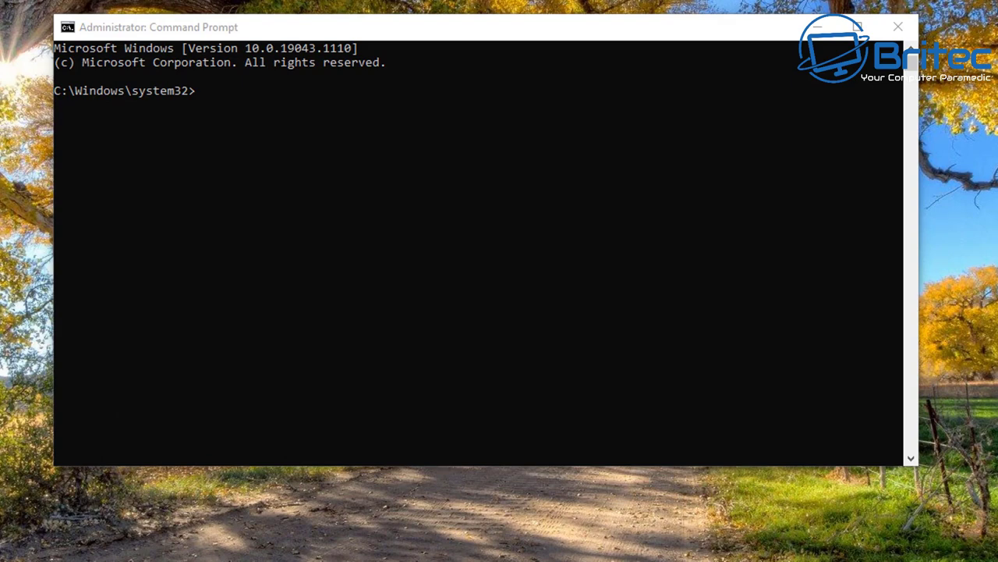
Step: Run reg delete "HKCU\Software\Microsoft\Windows\CurrentVersion\Policies" /f in the elevated Command Prompt
click(329, 277)
text(reg delete "HKCU\Software\Microsoft\Windows\CurrentVersion\Policies" /f)
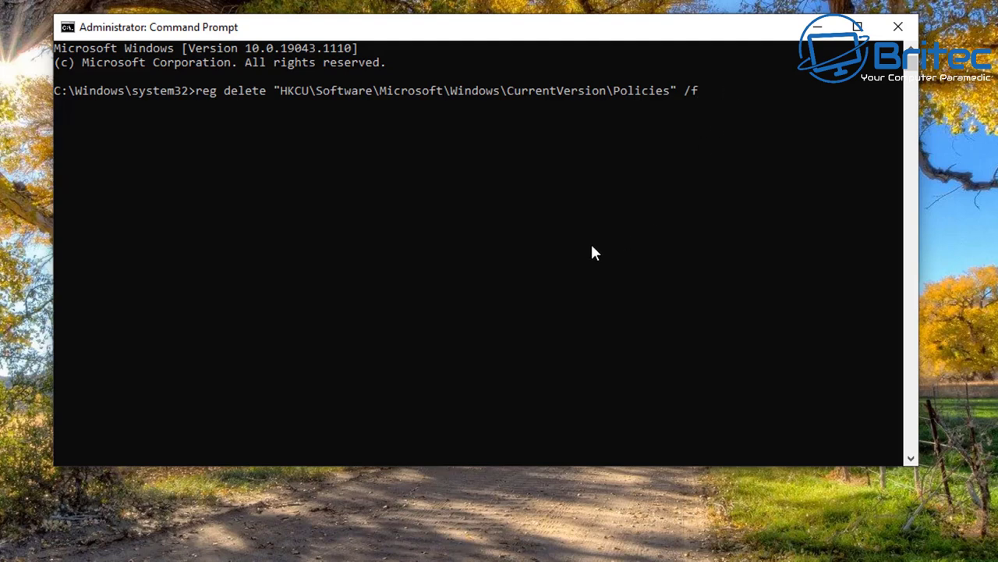
key(Return)
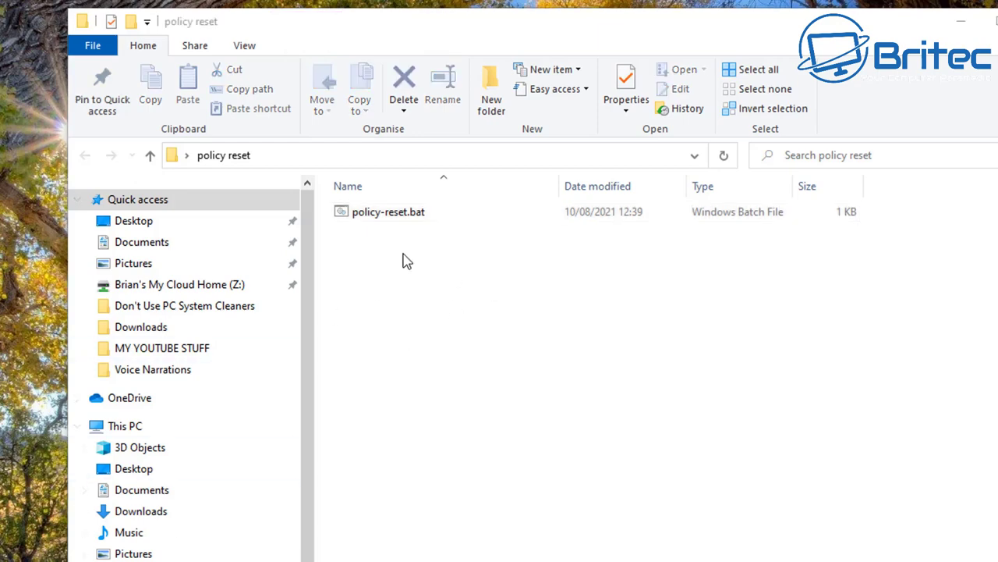
Step: Run policy-reset.bat from the policy reset folder as administrator and allow it to make changes
click(385, 214)
right_click(385, 213)
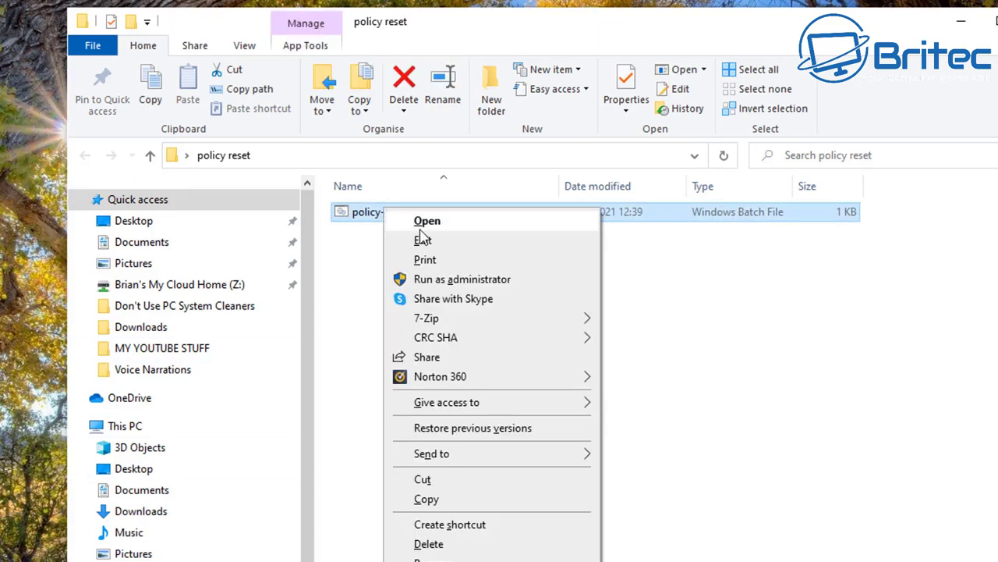
click(458, 281)
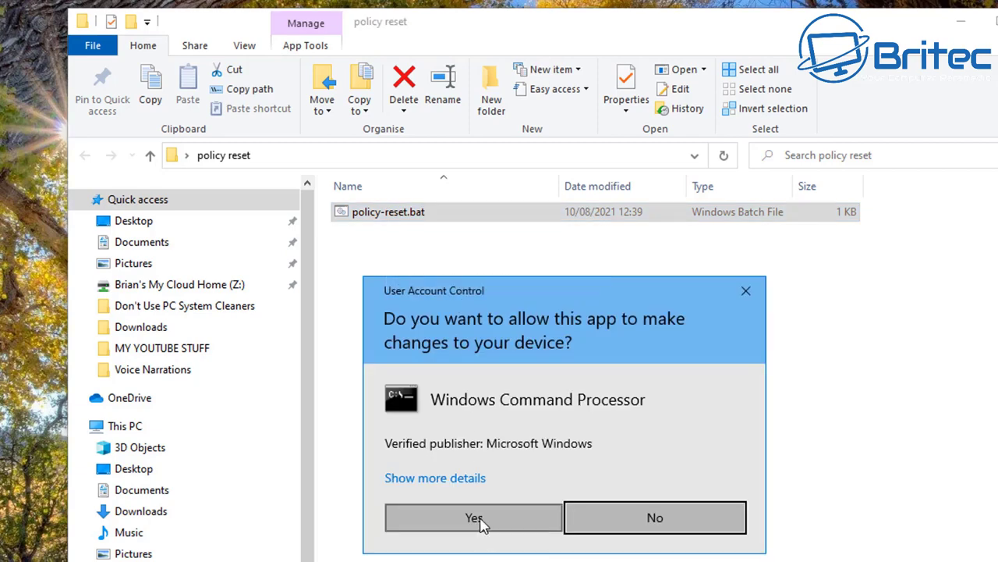
click(481, 521)
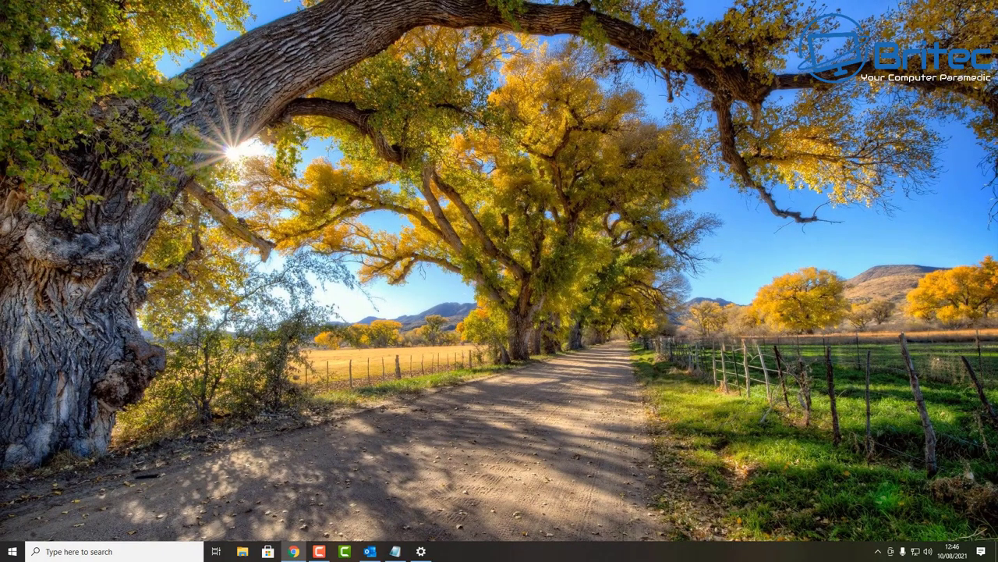
Step: Search for cmd, open a new Command Prompt with administrator rights and reposition its window
click(93, 550)
text(cmd)
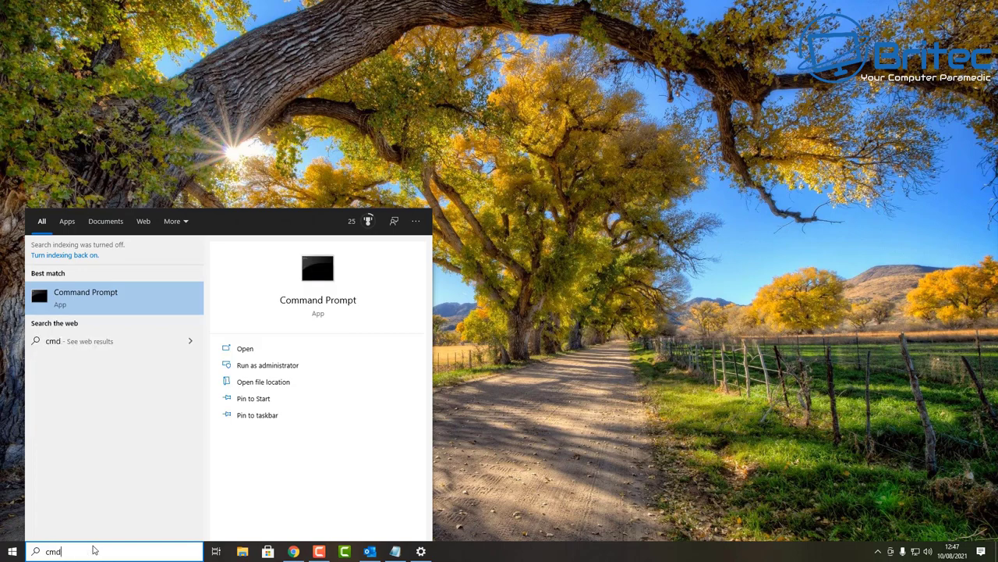
click(263, 370)
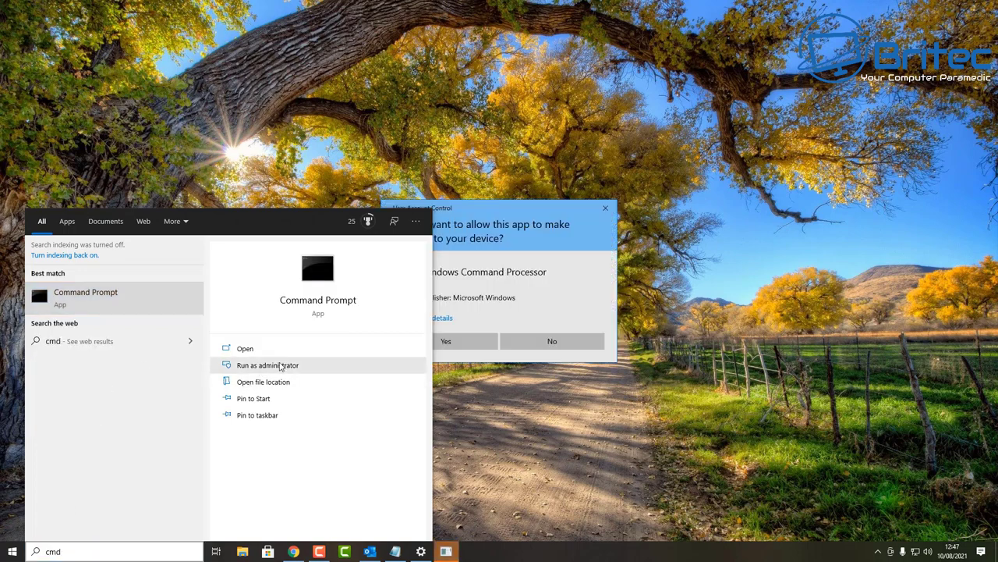
click(468, 340)
drag(277, 109, 419, 123)
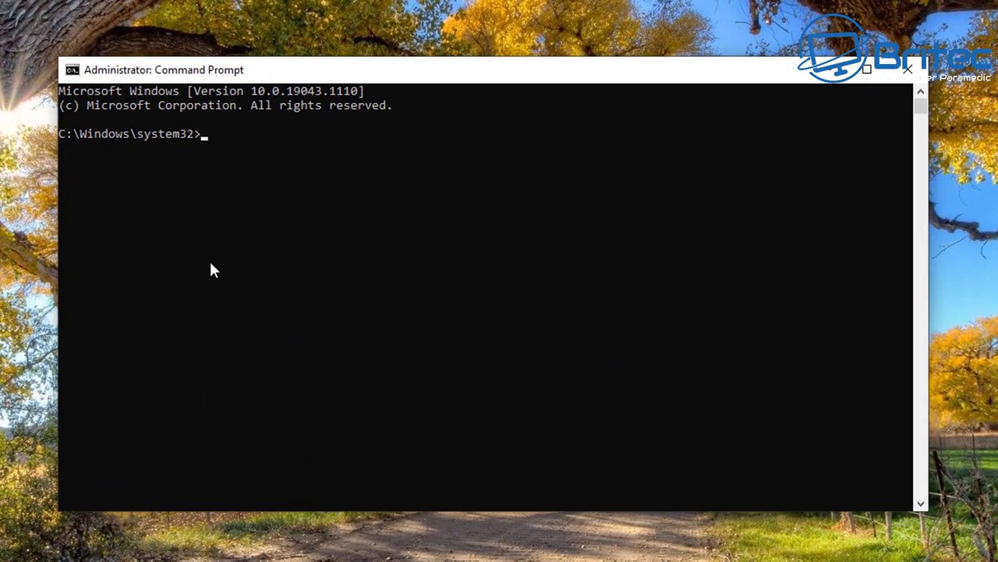
Step: Remove the GroupPolicyUsers and GroupPolicy folders under %WinDir%\System32 with the RD /S /Q command
text(RD /S /Q "%WinDir%\System32\GroupPolicyUsers")
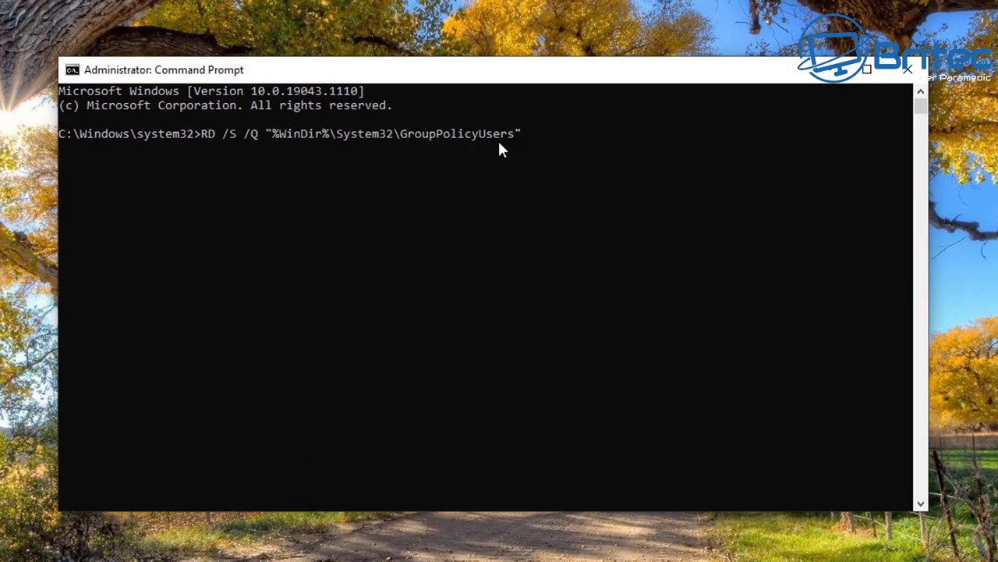
key(Return)
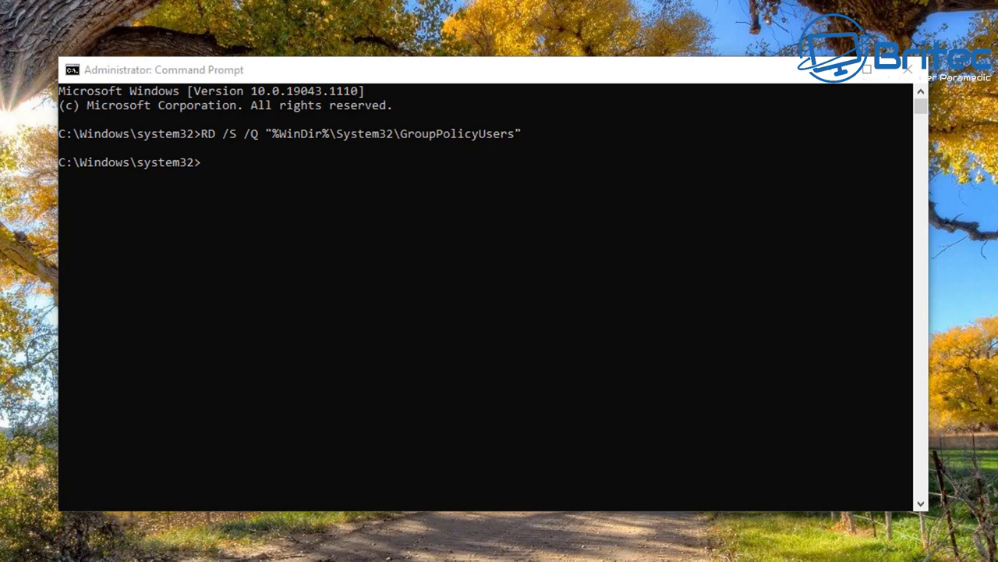
click(91, 293)
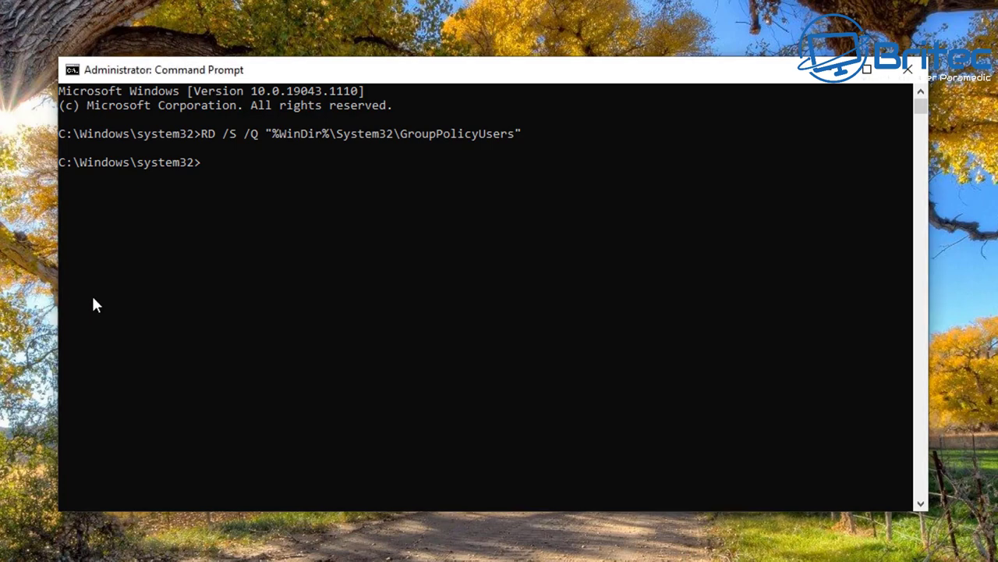
right_click(134, 287)
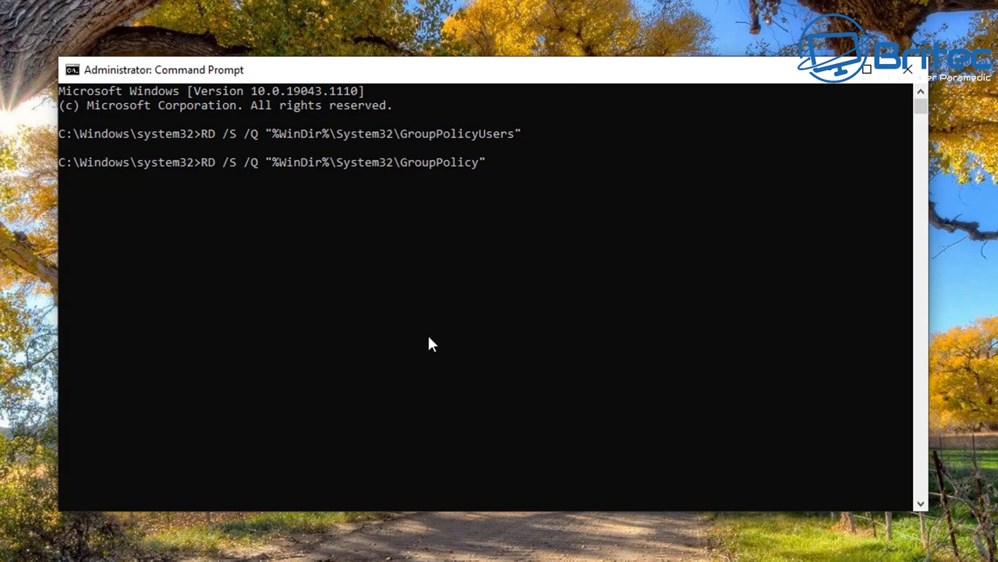
key(Return)
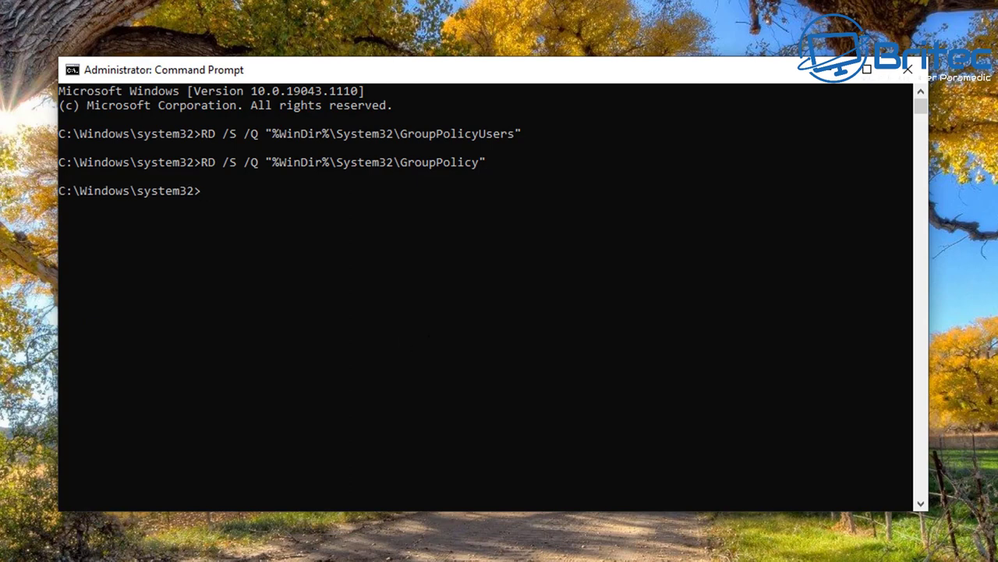
Step: Force a policy refresh with gpupdate /force and close the Command Prompt
click(273, 286)
right_click(273, 286)
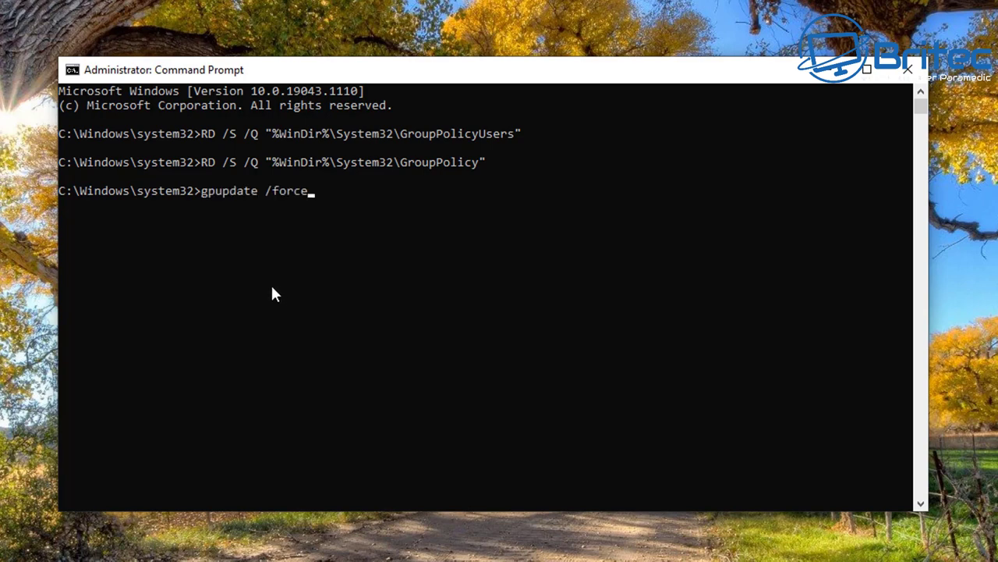
key(Return)
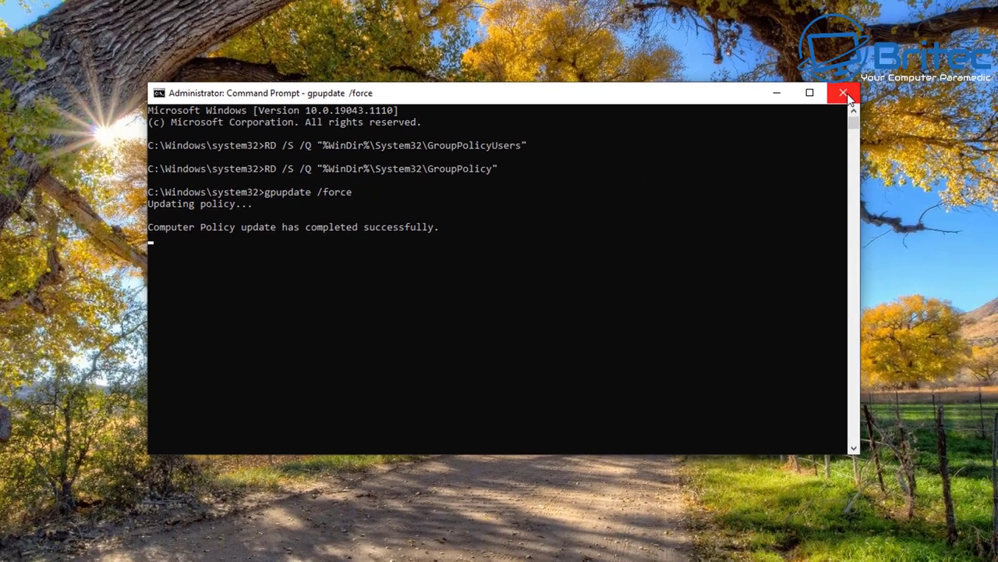
click(908, 69)
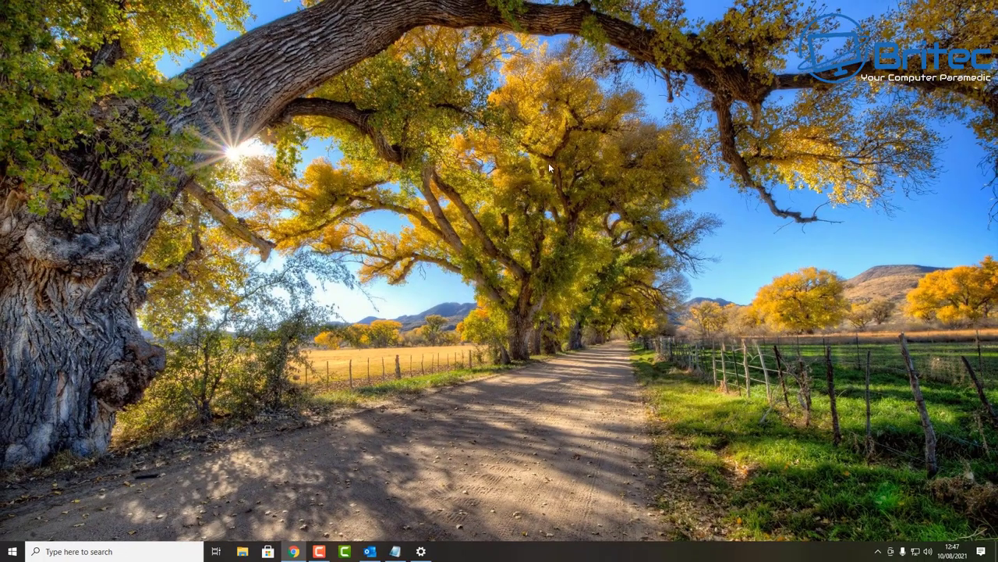
Step: Reopen Settings on the Windows Insider Programme page, try twice to get started with the programme, and close Settings
click(13, 552)
click(20, 505)
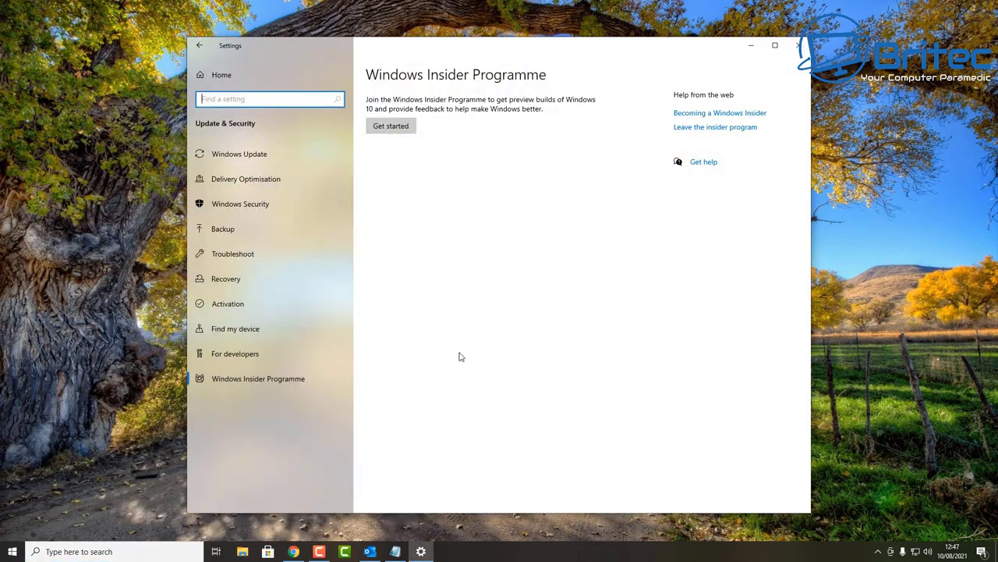
click(230, 380)
click(394, 126)
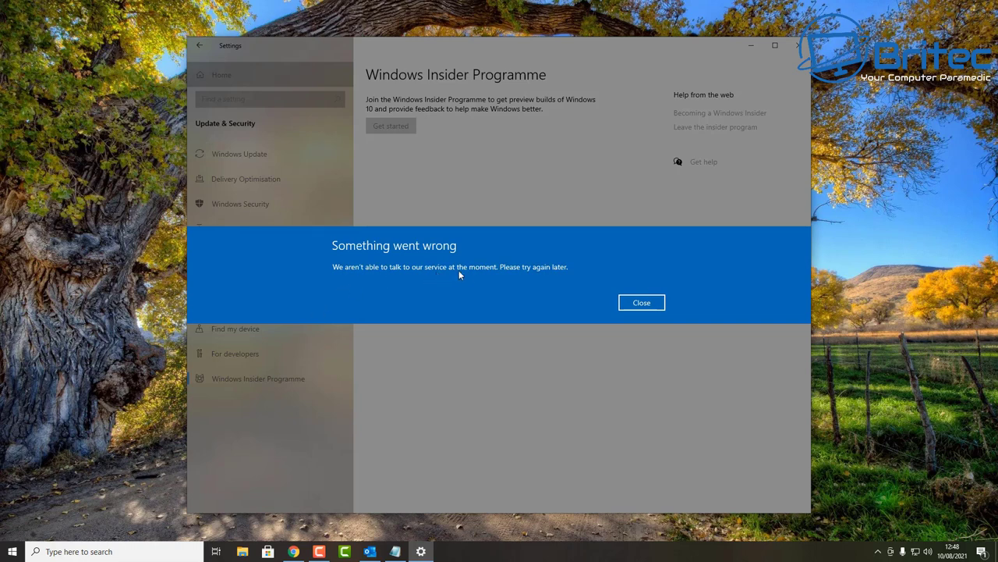
click(641, 303)
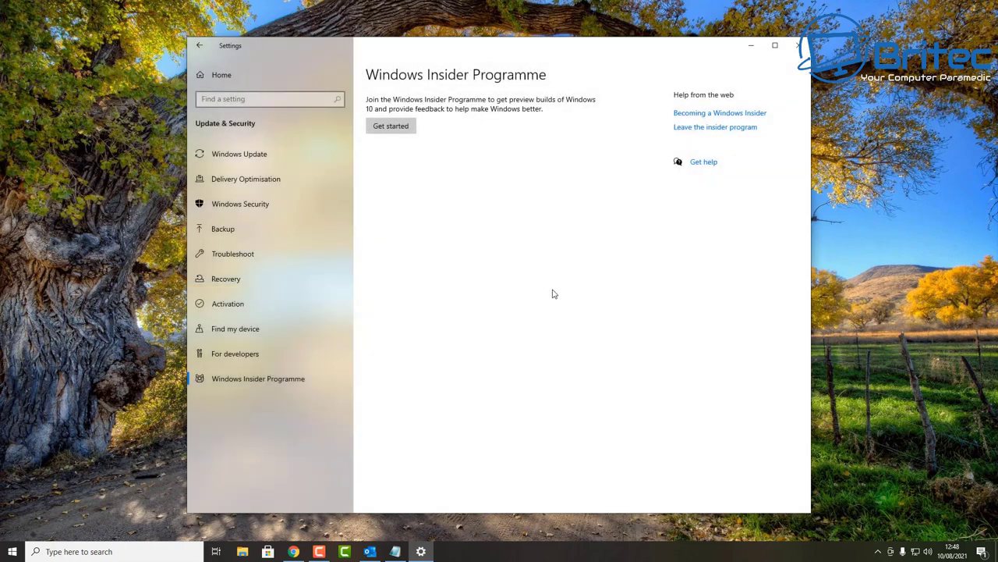
click(390, 128)
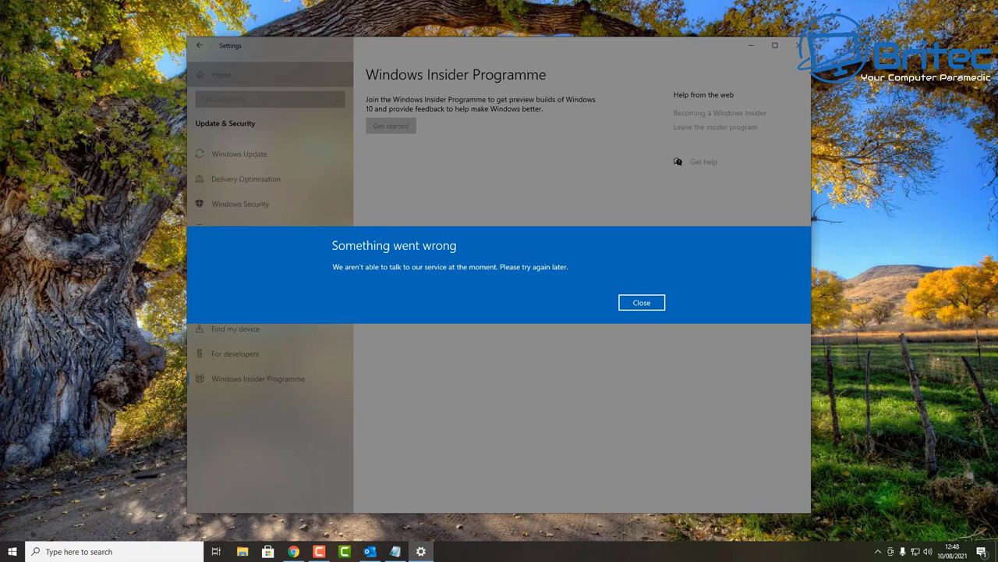
key(alt+F4)
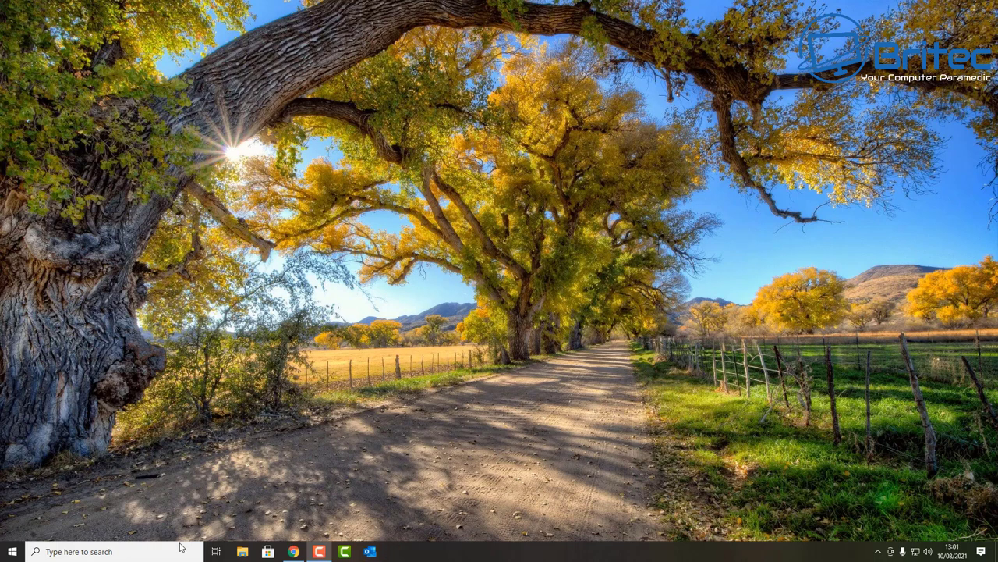
Step: Open the Services console and sort the services by name in descending order
click(180, 549)
text(services)
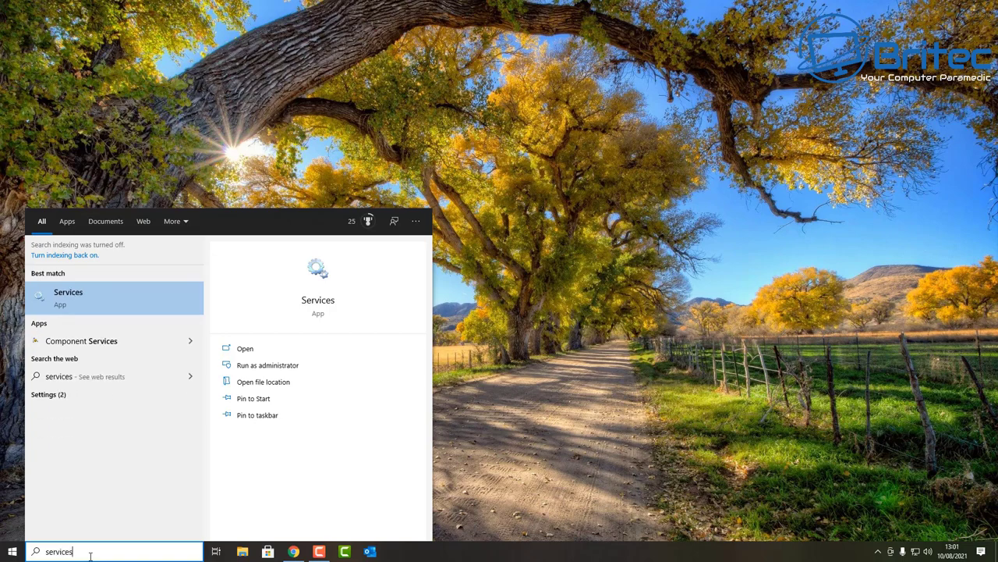
click(86, 295)
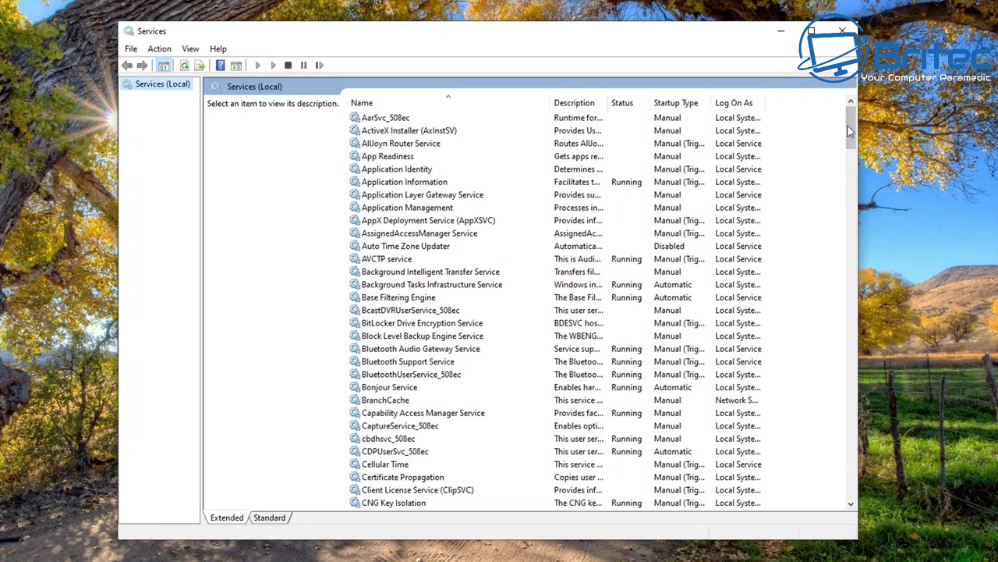
click(406, 107)
drag(853, 139, 851, 166)
scroll(557, 285, up, 3)
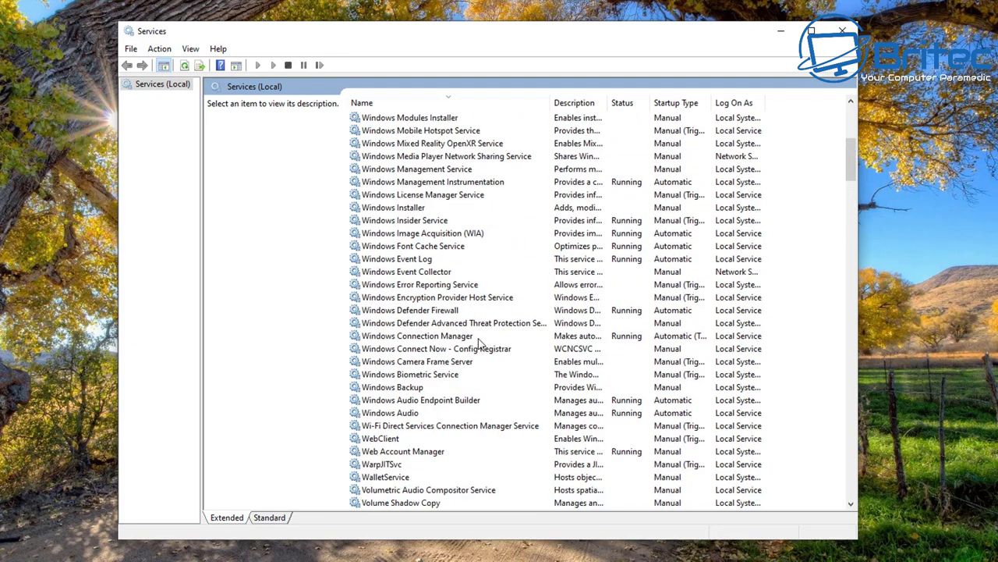
Step: Open the properties of the Windows Modules Installer service and choose Automatic as its startup type
click(424, 121)
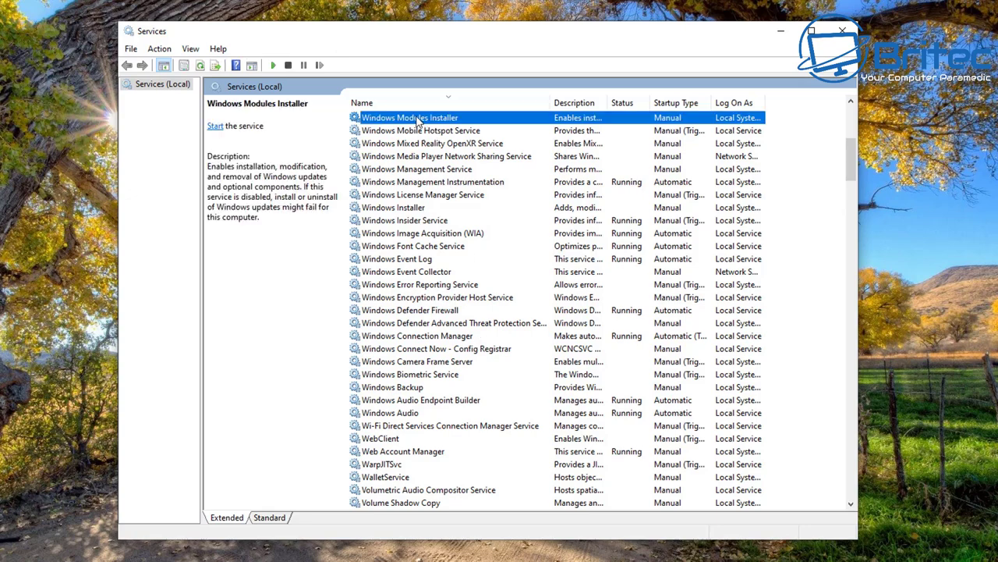
double_click(417, 121)
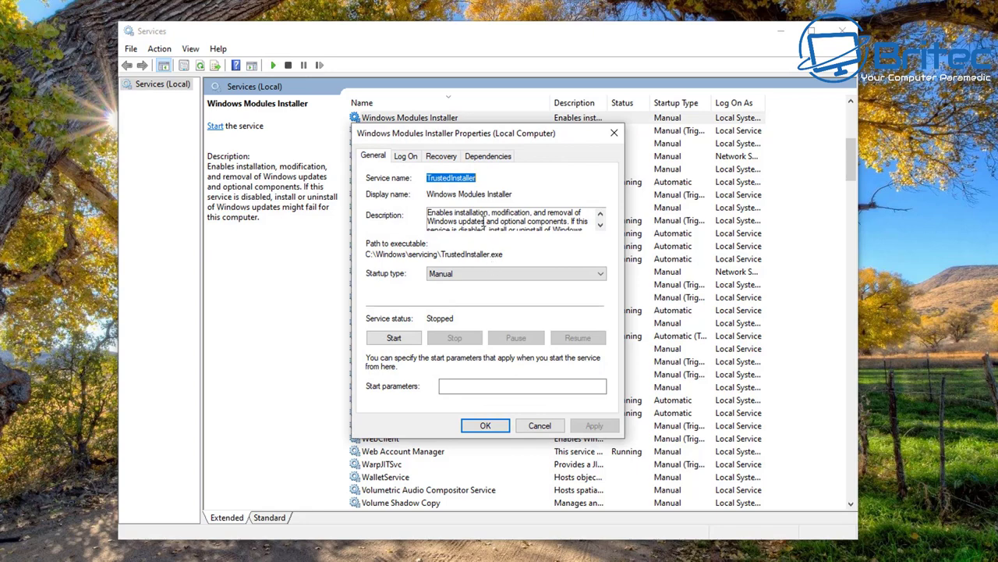
drag(472, 134, 515, 141)
click(531, 280)
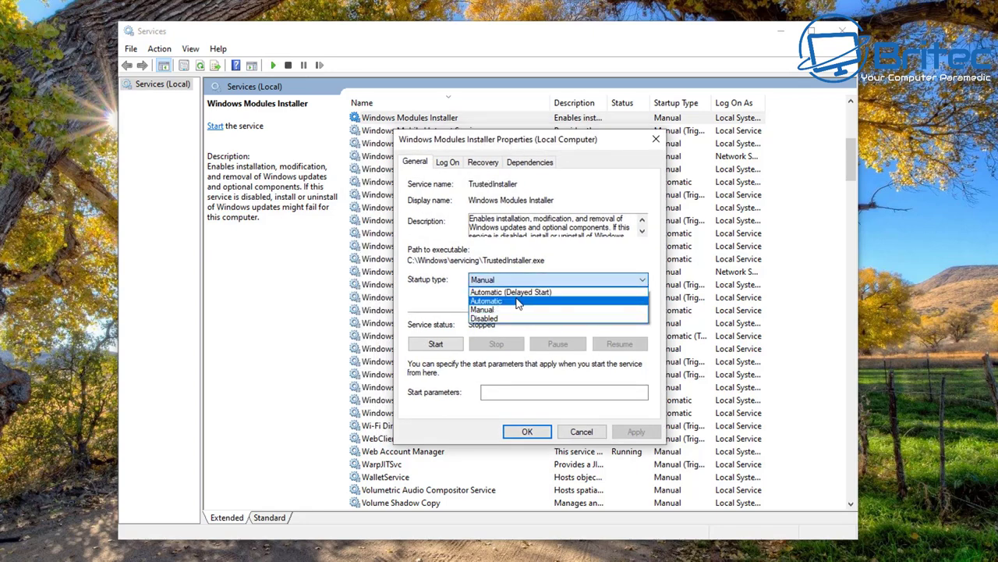
click(518, 302)
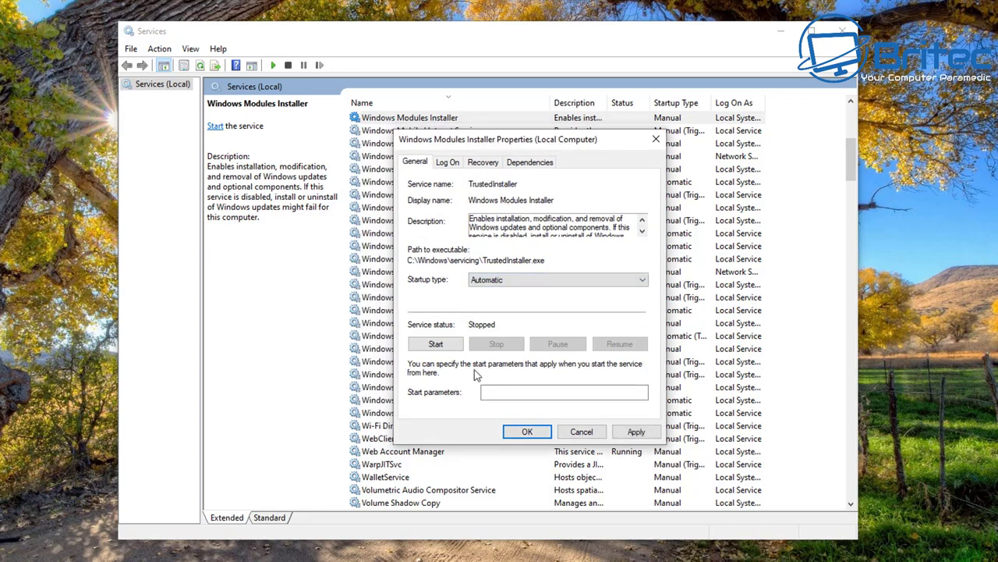
Step: Start the Windows Modules Installer service, apply the changes and accept its properties
click(437, 345)
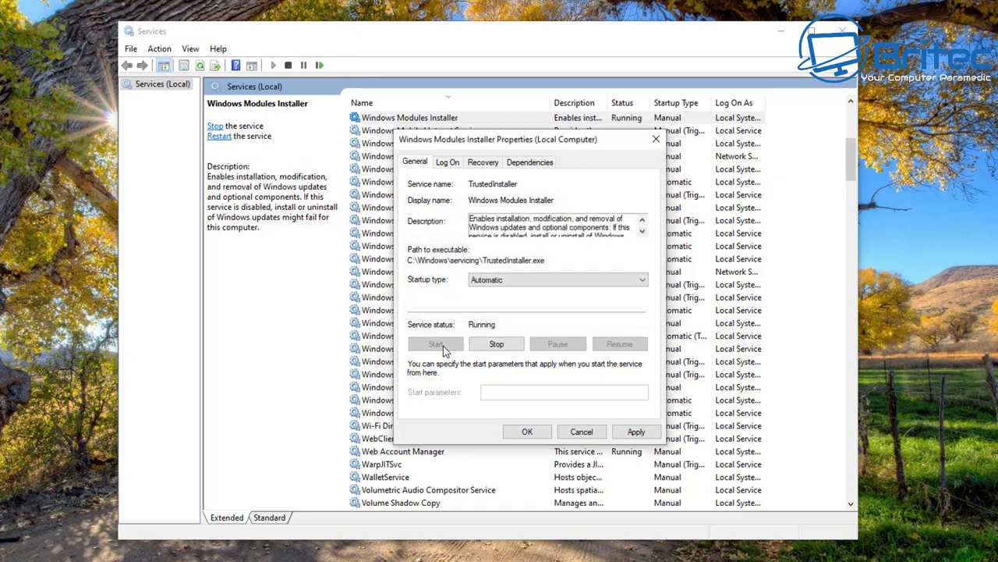
click(635, 433)
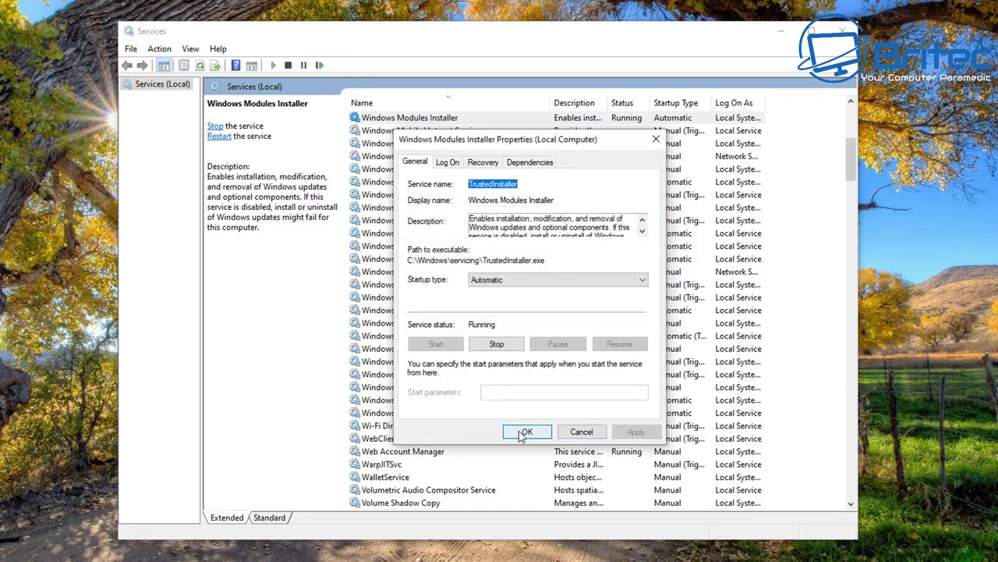
click(524, 433)
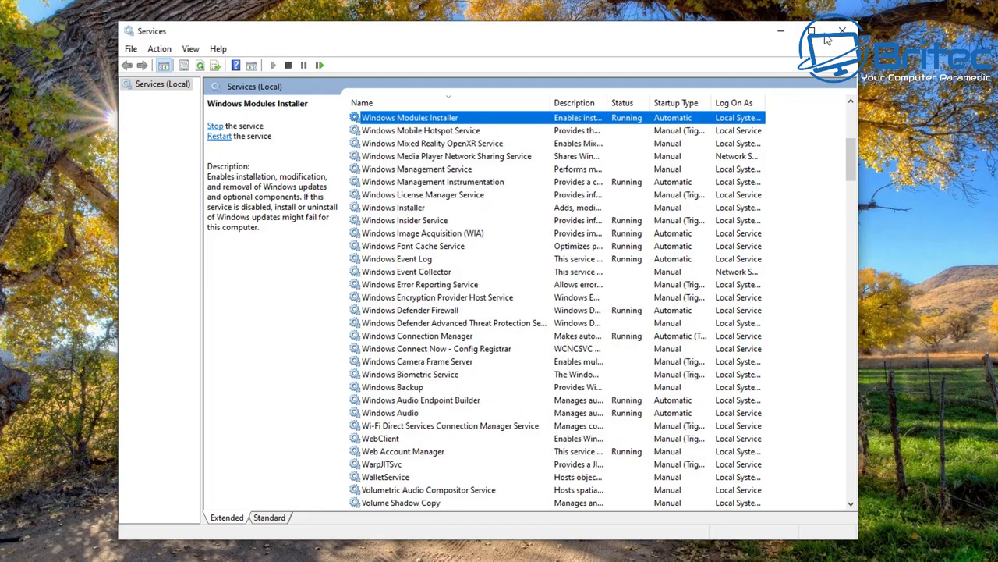
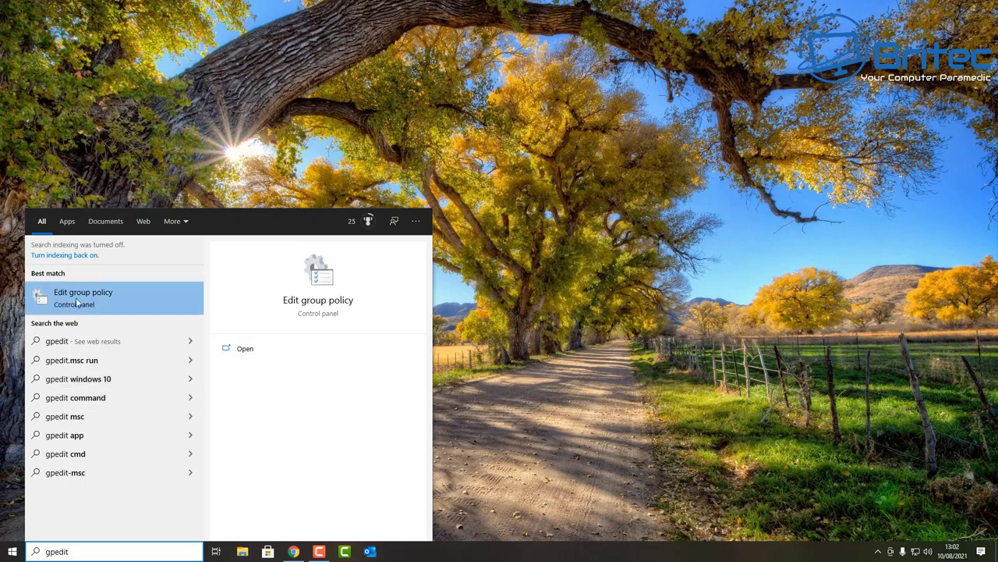
Step: Open the Local Group Policy Editor and widen its tree pane so the policy folder names fit
click(82, 300)
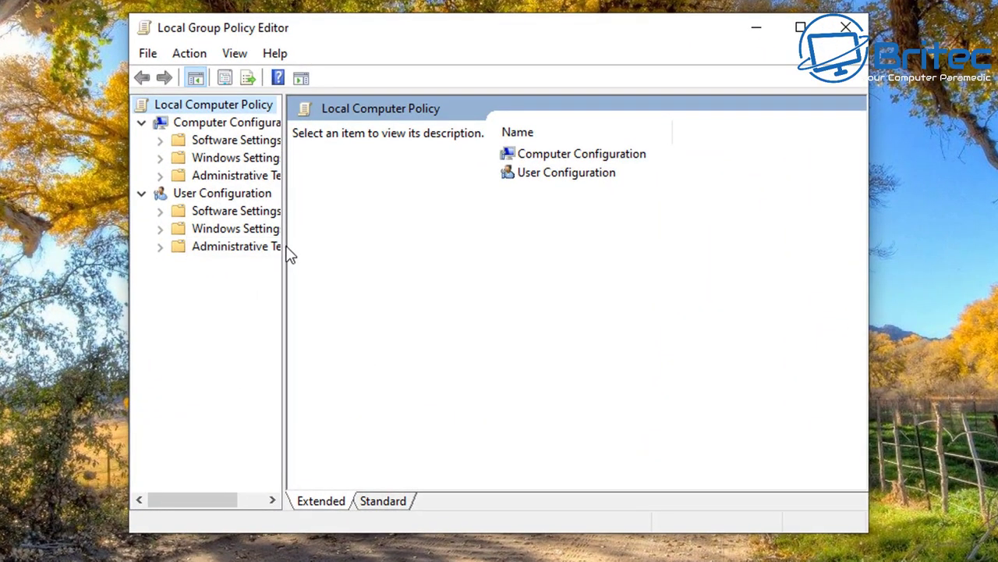
drag(284, 247, 358, 248)
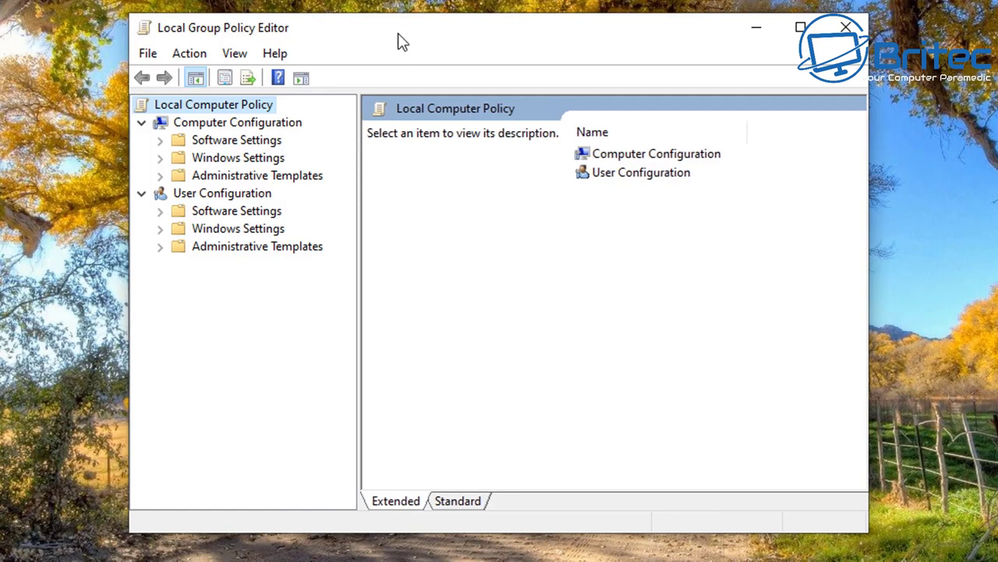
drag(400, 41, 382, 42)
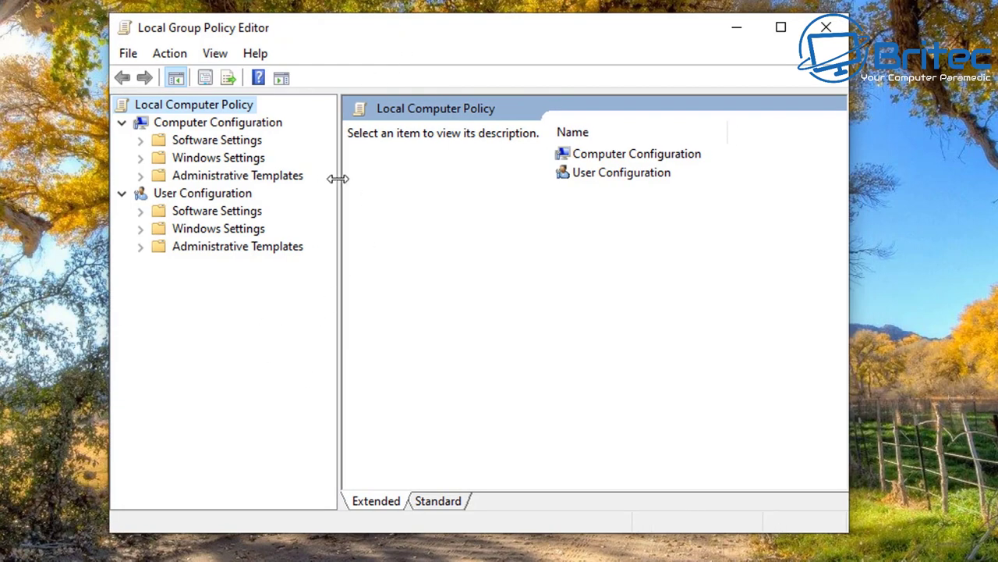
Step: Expand Administrative Templates under Computer Configuration, and expand its Windows Components folder
click(227, 124)
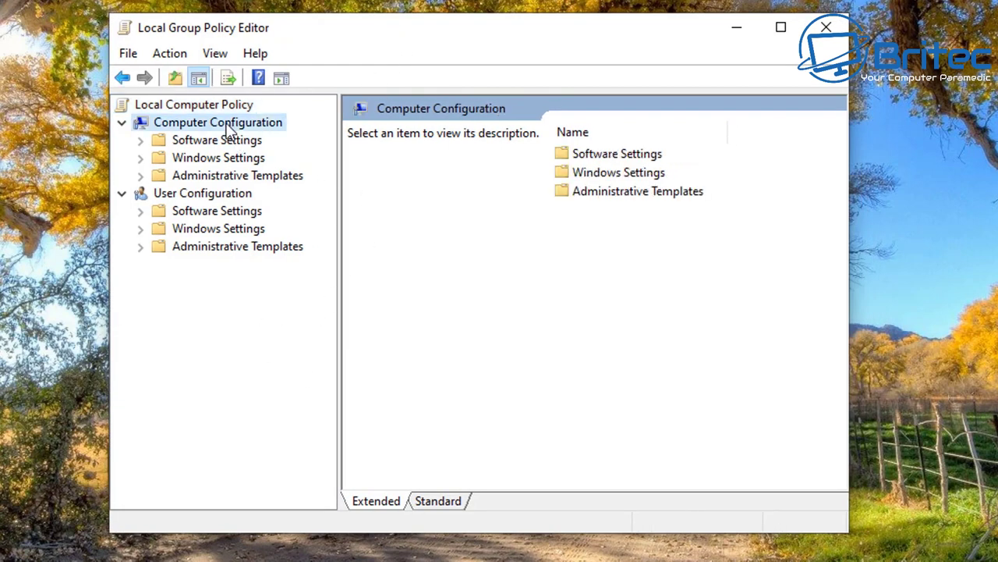
click(216, 176)
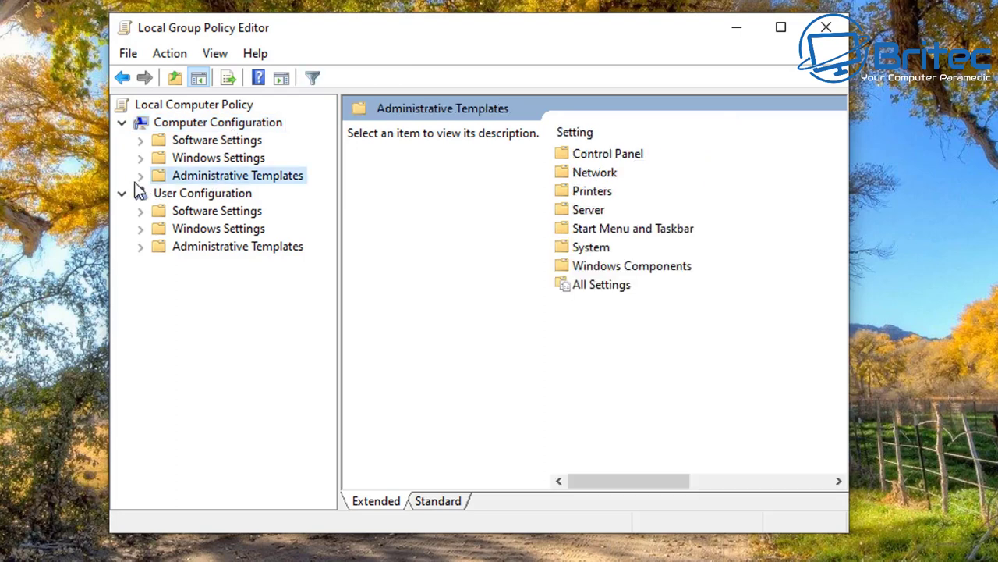
click(140, 176)
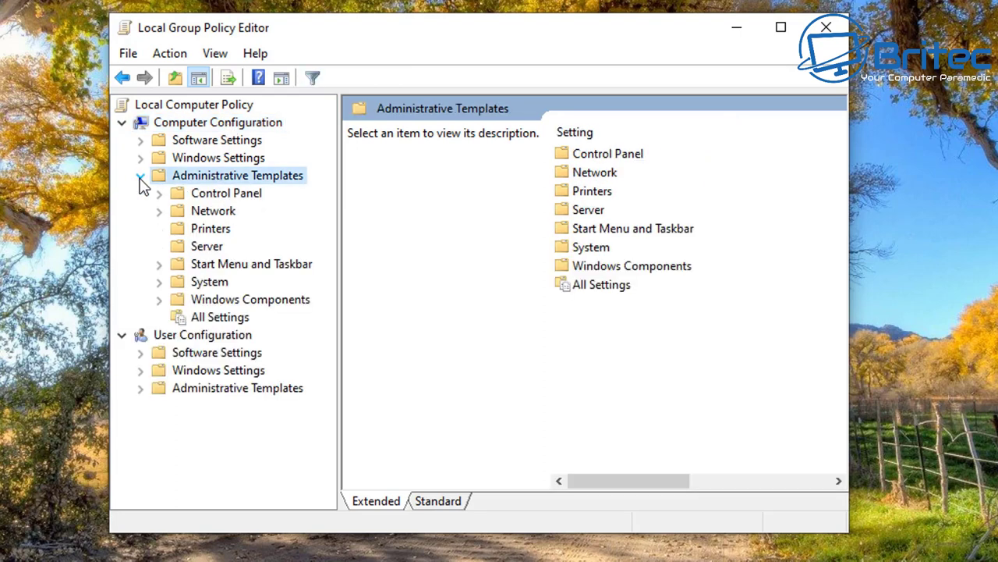
click(254, 301)
click(160, 300)
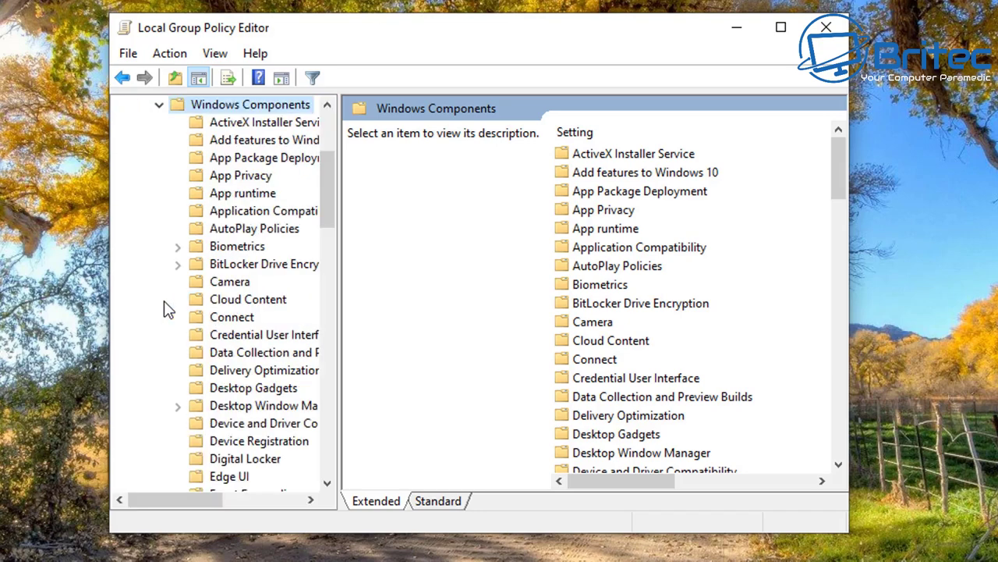
Step: Widen the policy tree further and open the Windows Update folder within Windows Components
drag(340, 295, 425, 297)
drag(412, 211, 407, 393)
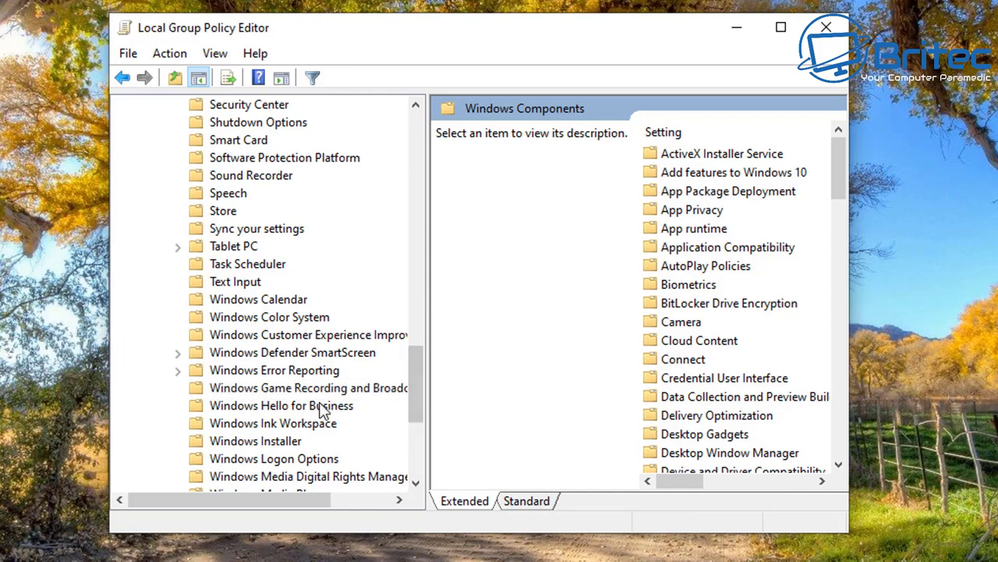
scroll(327, 410, down, 3)
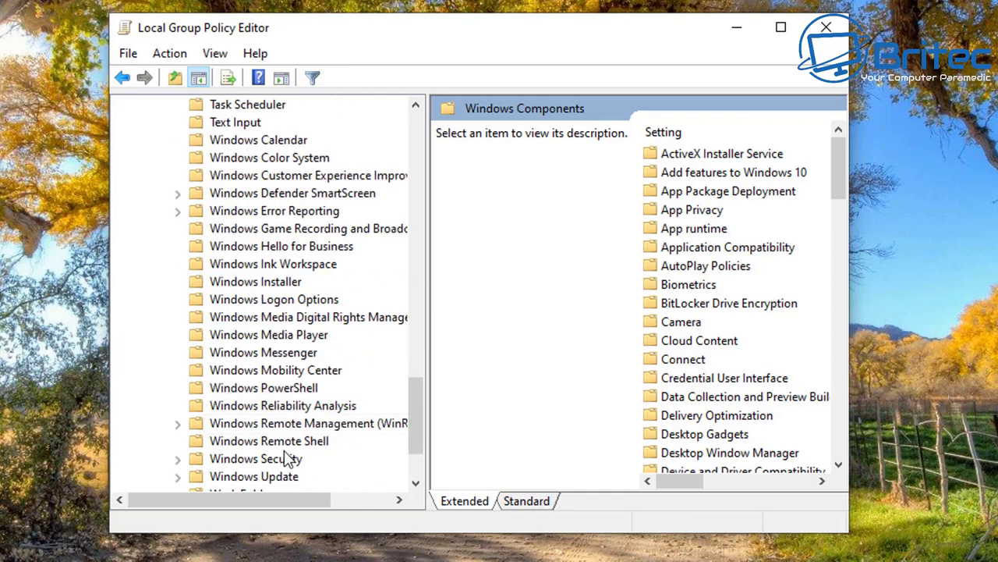
scroll(281, 468, down, 1)
click(268, 425)
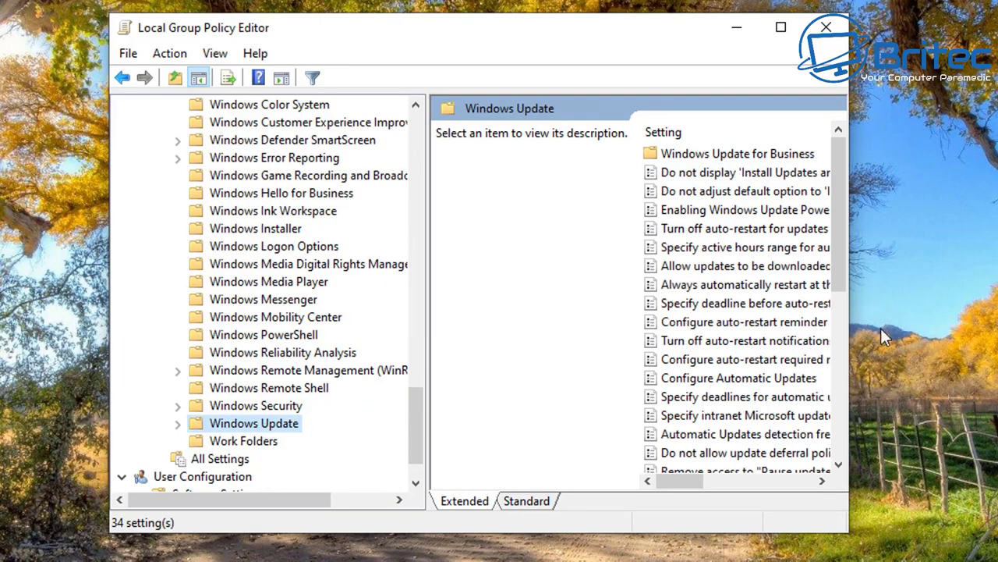
Step: Enlarge the editor window to show the setting states and open the Windows Update for Business folder
drag(848, 341, 997, 341)
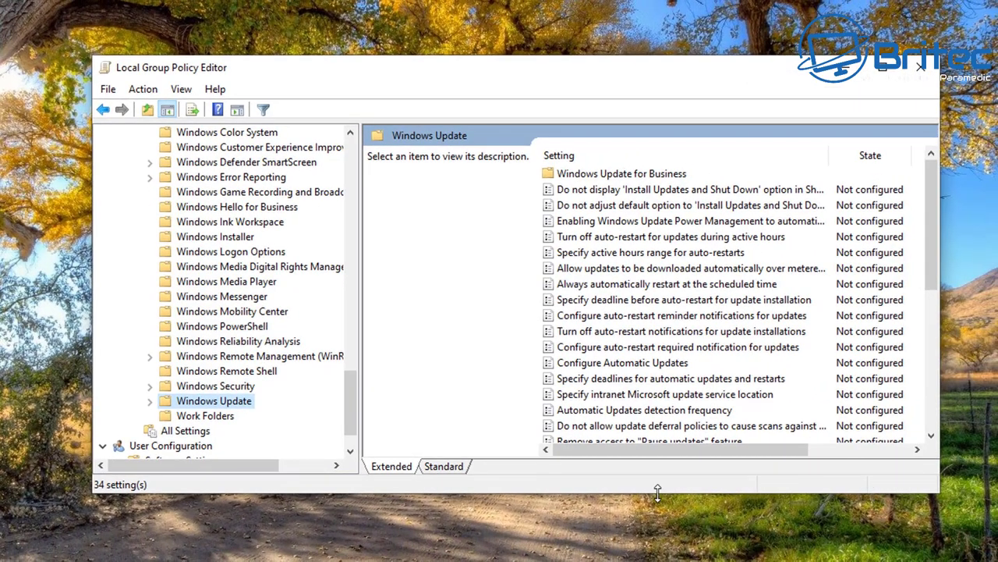
drag(658, 491, 658, 558)
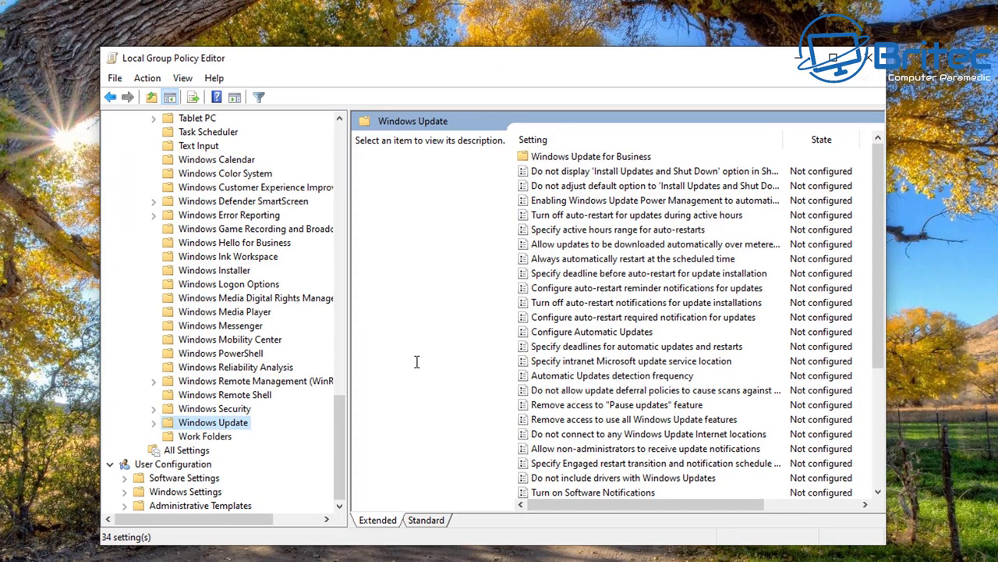
click(599, 158)
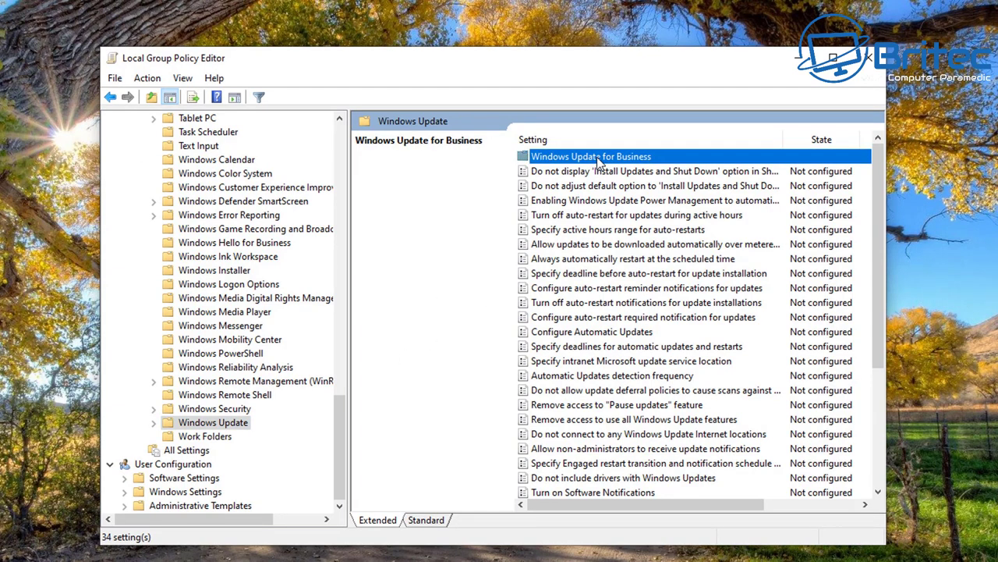
double_click(600, 159)
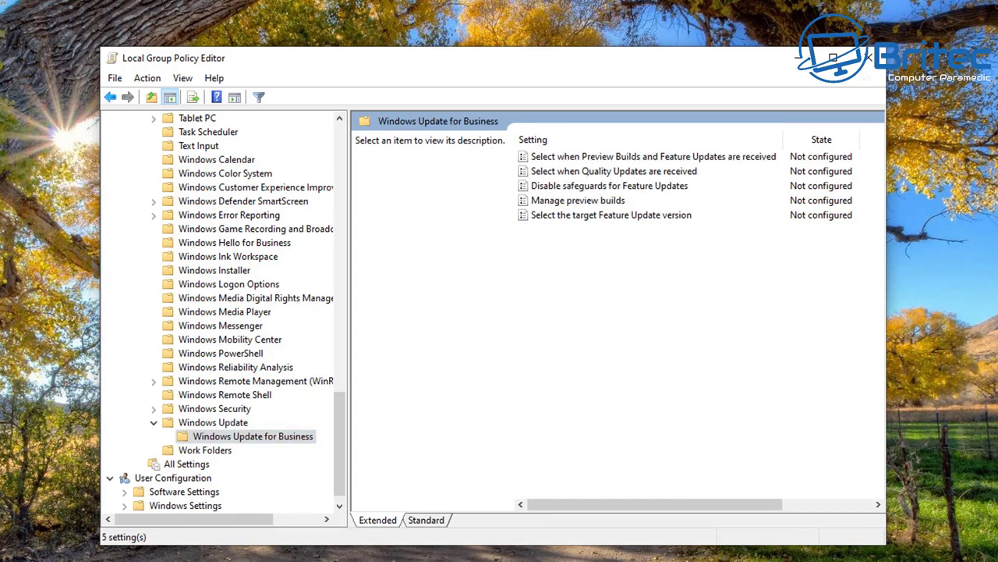
Step: Set the Manage preview builds policy to Enabled with Enable preview builds, apply and accept it, and close the policy editor
click(575, 203)
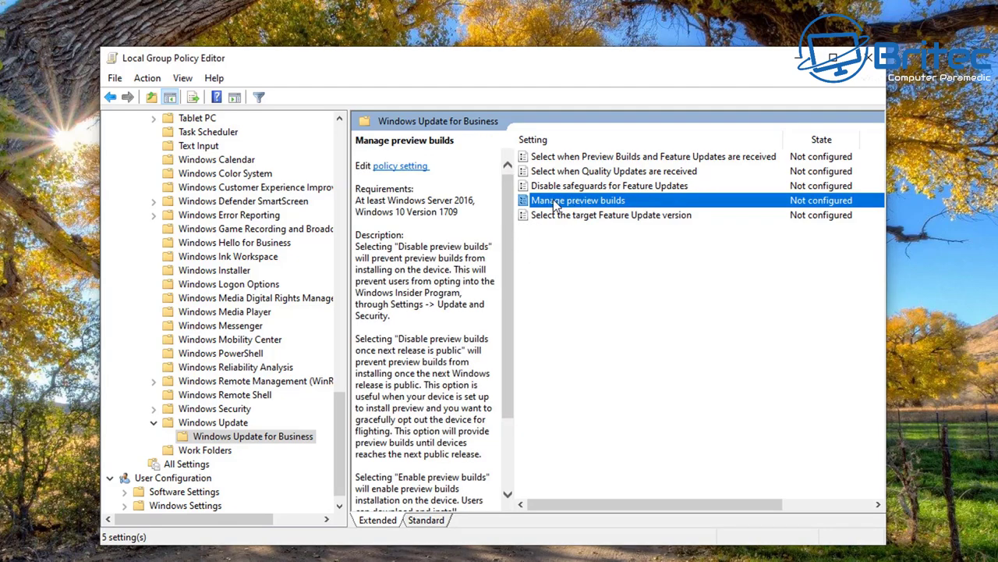
double_click(556, 204)
drag(178, 54, 587, 64)
click(295, 146)
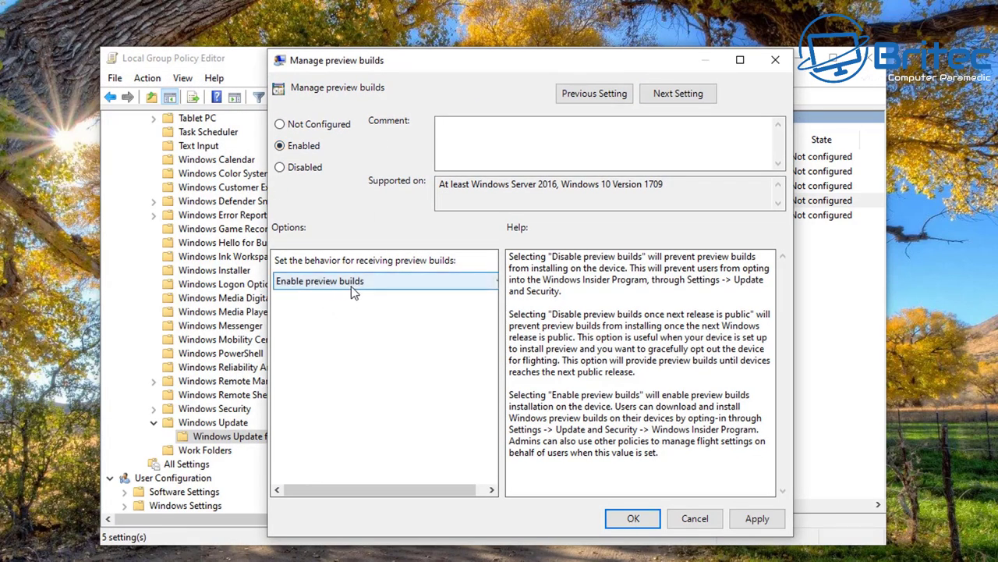
click(757, 518)
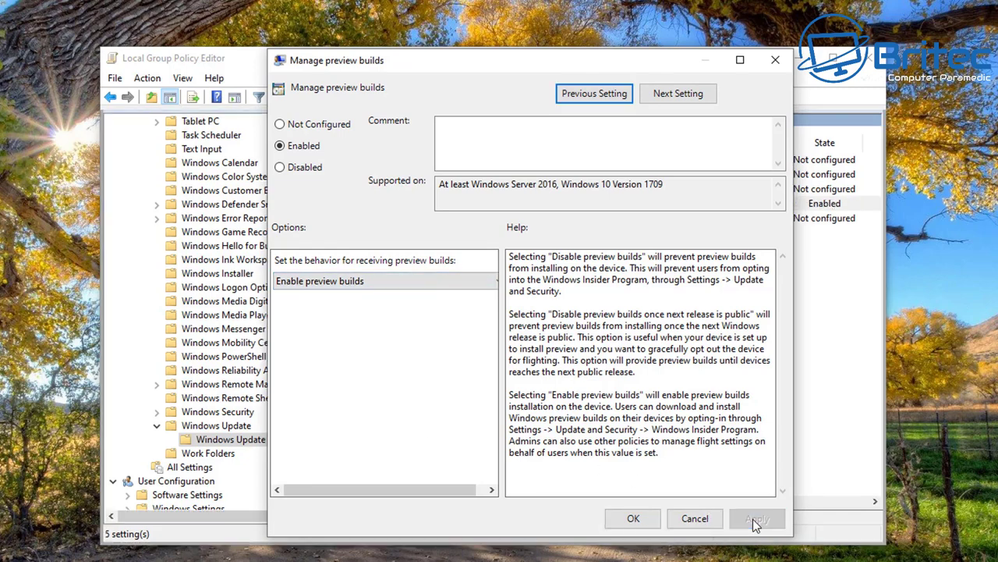
click(633, 520)
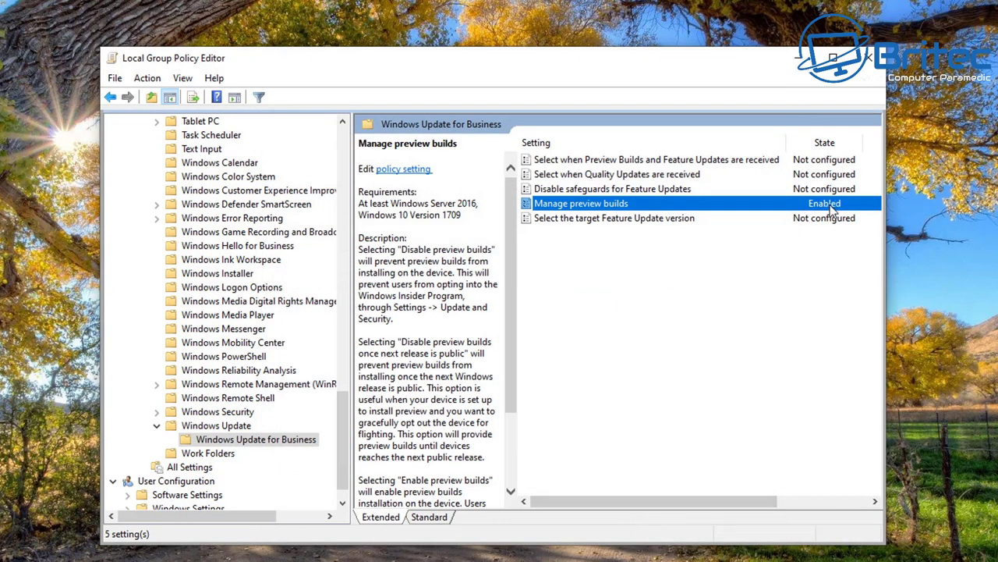
click(866, 63)
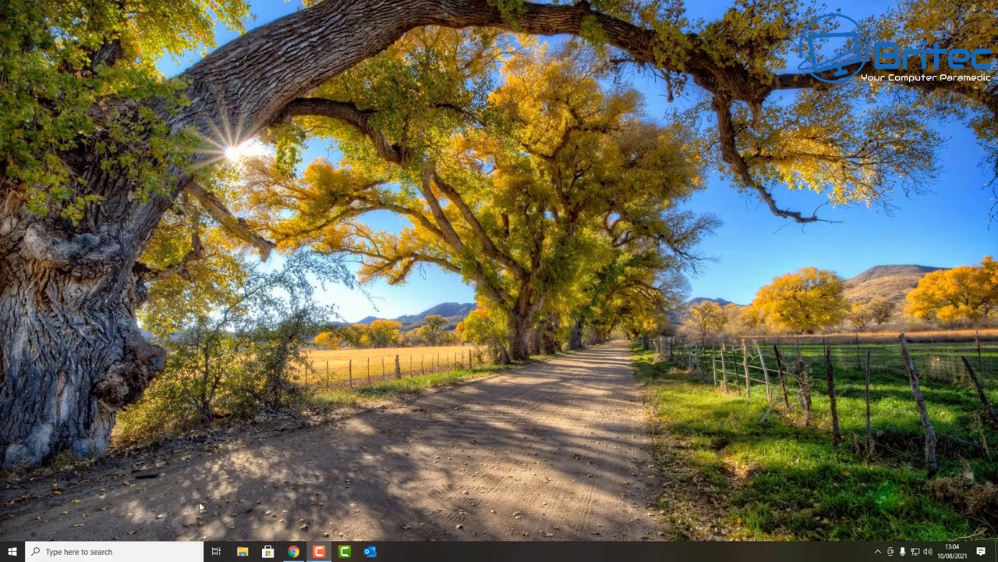
Step: Search Windows for regedit, open Registry Editor and allow it to make changes to the device
click(62, 551)
text(re)
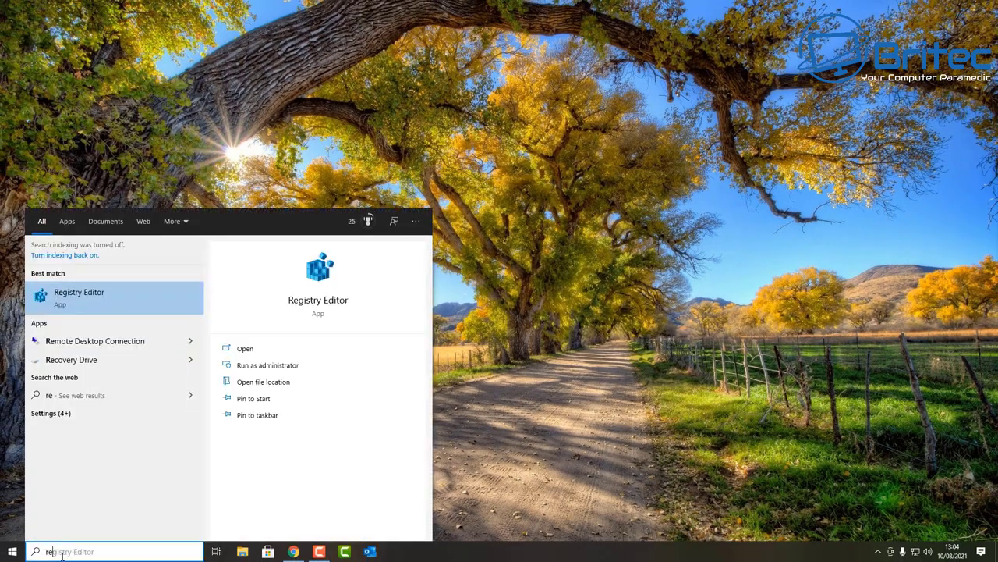
text(gedit)
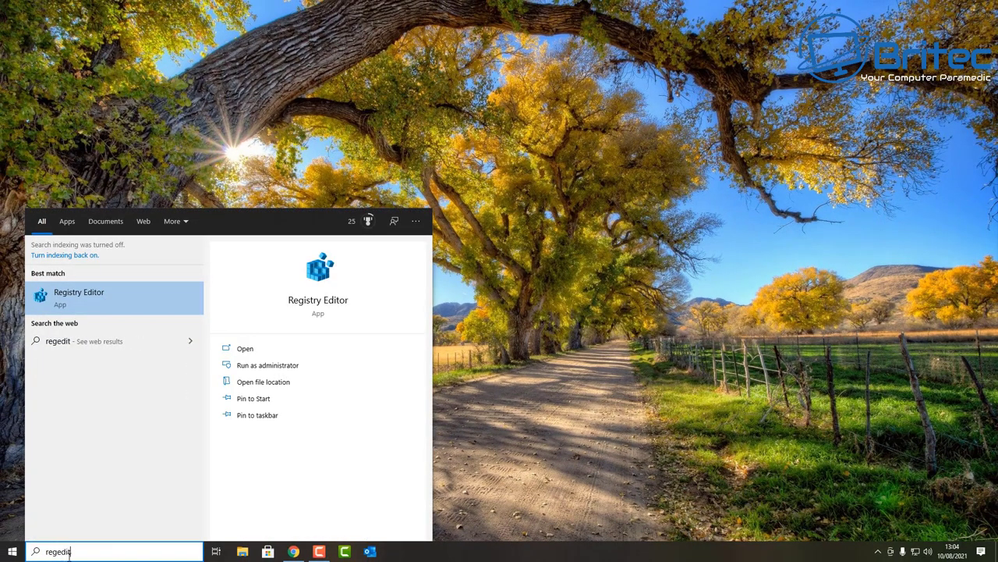
click(99, 304)
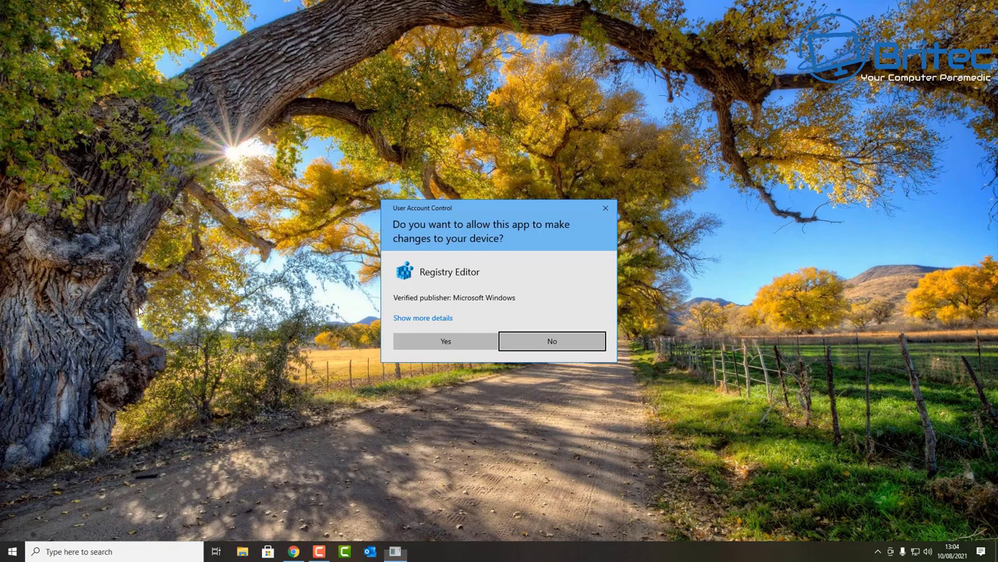
click(447, 340)
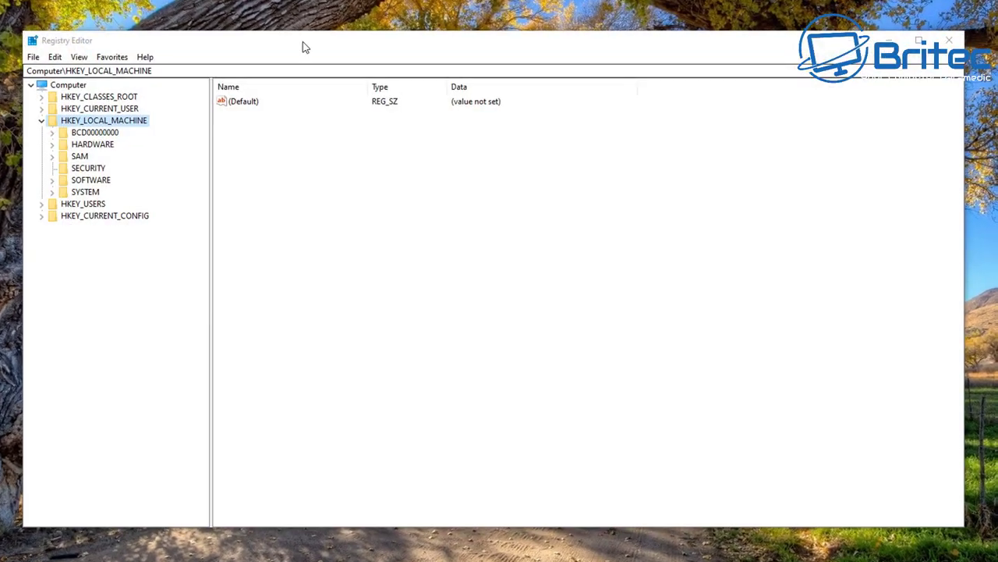
Step: Expand the registry tree down to HKEY_LOCAL_MACHINE\SOFTWARE\Microsoft
click(56, 123)
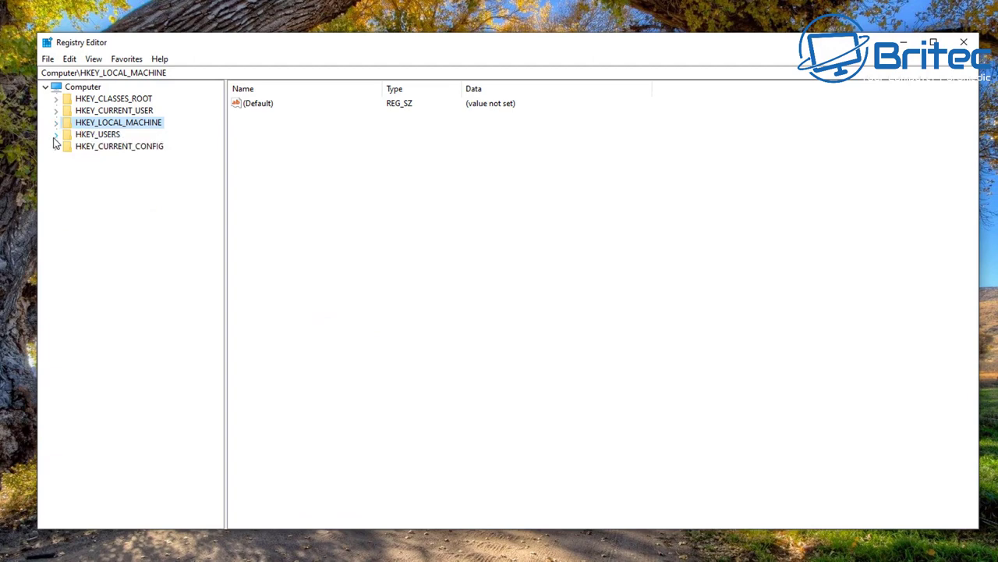
click(56, 123)
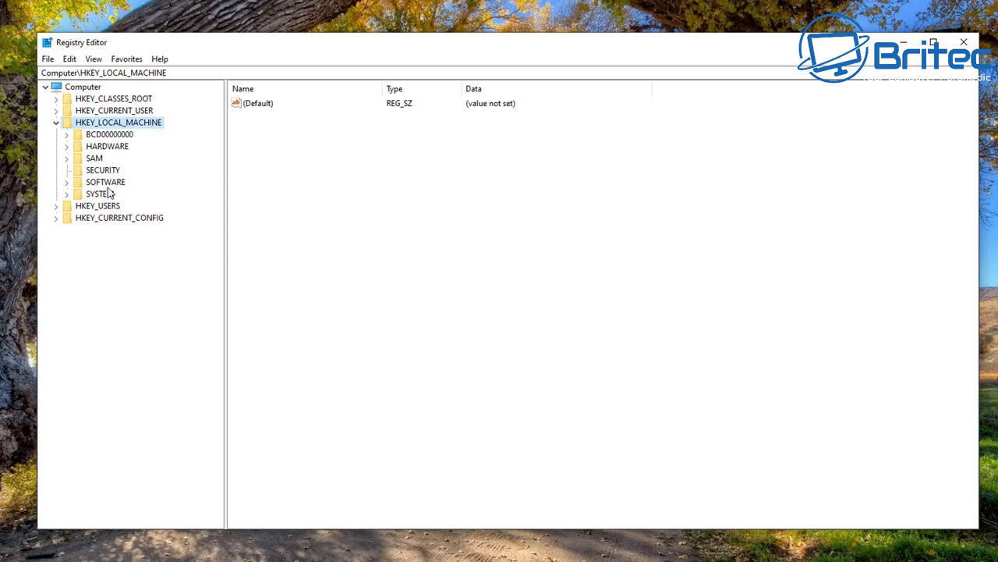
click(110, 183)
click(67, 184)
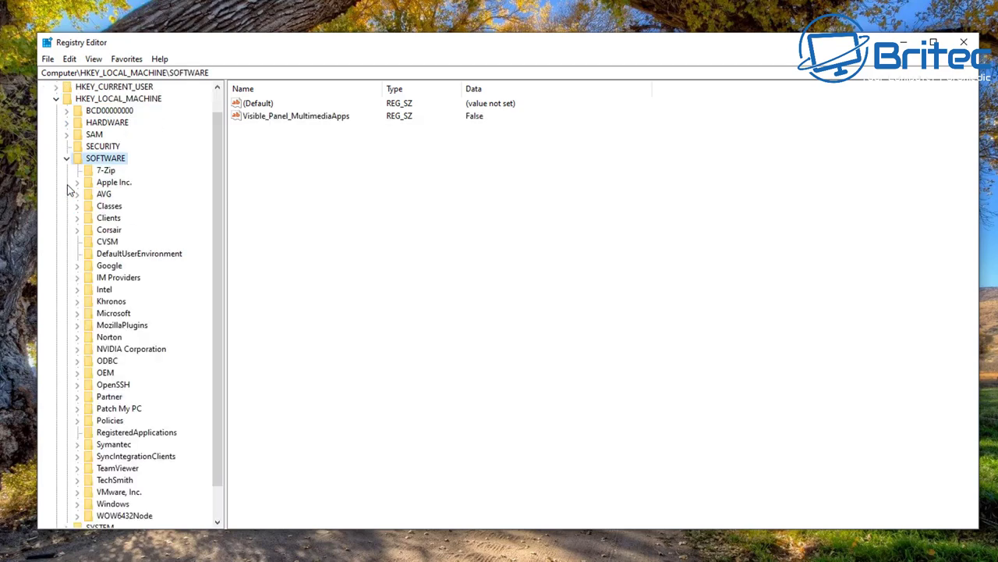
drag(219, 220, 229, 285)
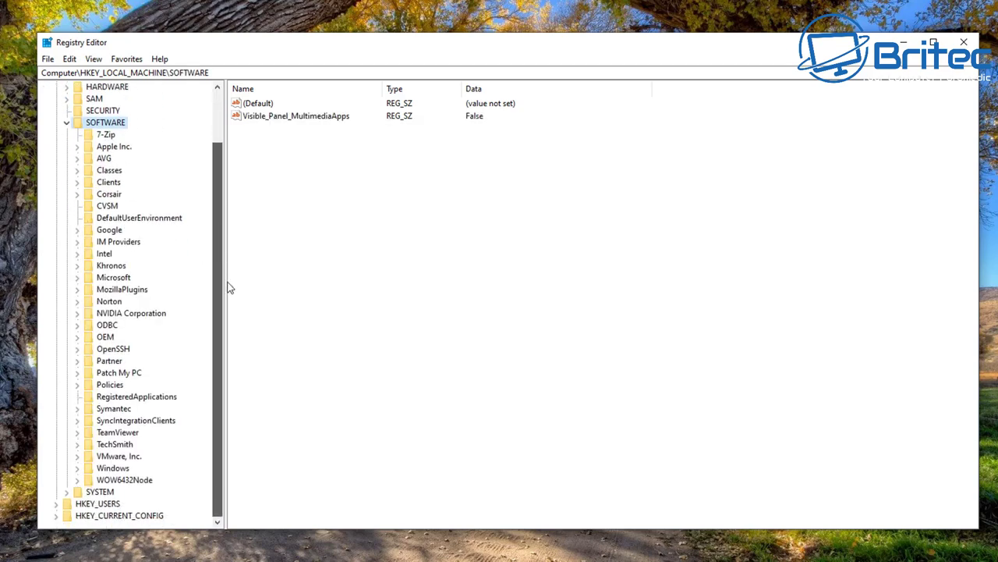
click(111, 279)
click(77, 278)
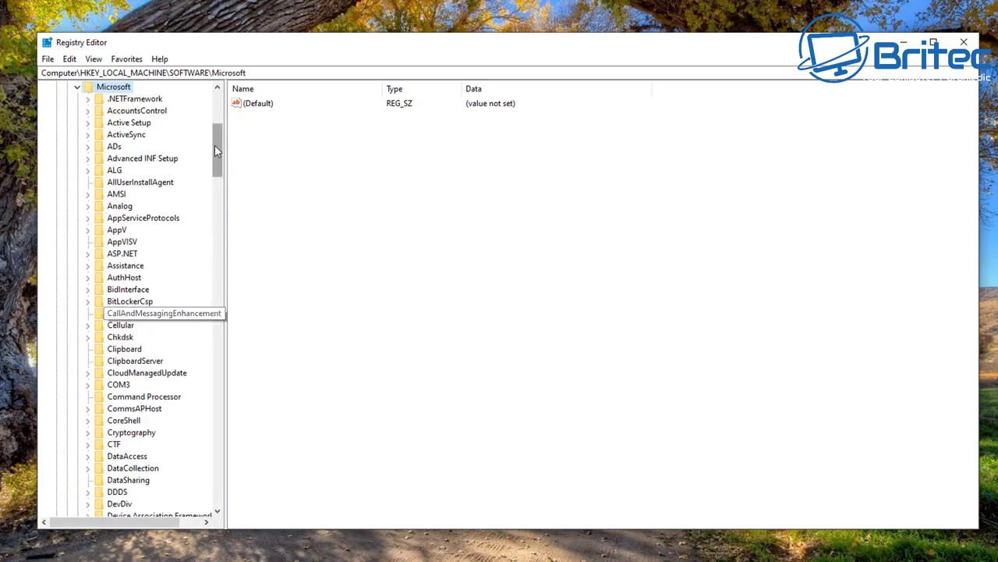
Step: Find and expand the WindowsSelfhost key under Microsoft, and select its Applicability subkey
drag(215, 146, 229, 391)
scroll(152, 331, down, 2)
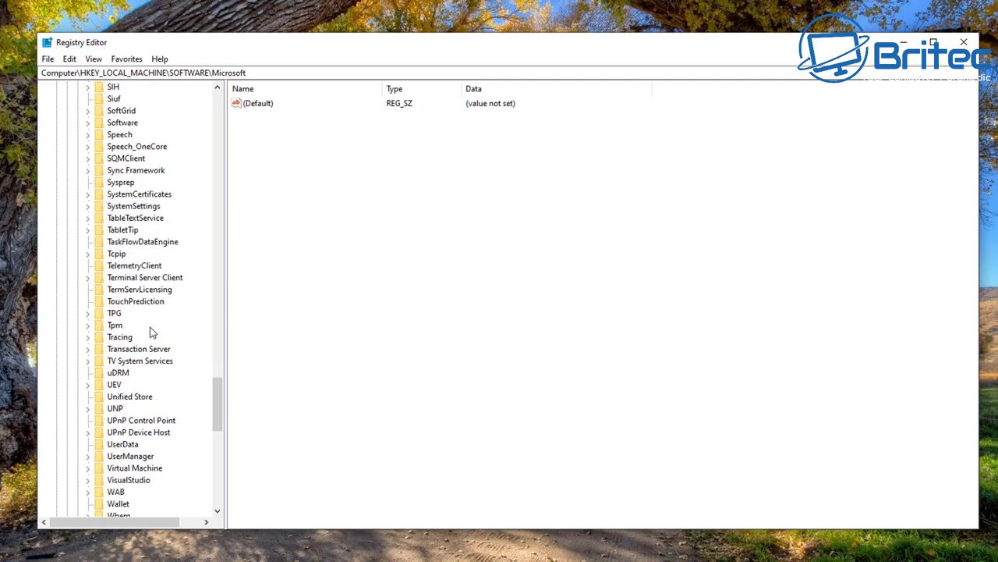
scroll(152, 331, down, 9)
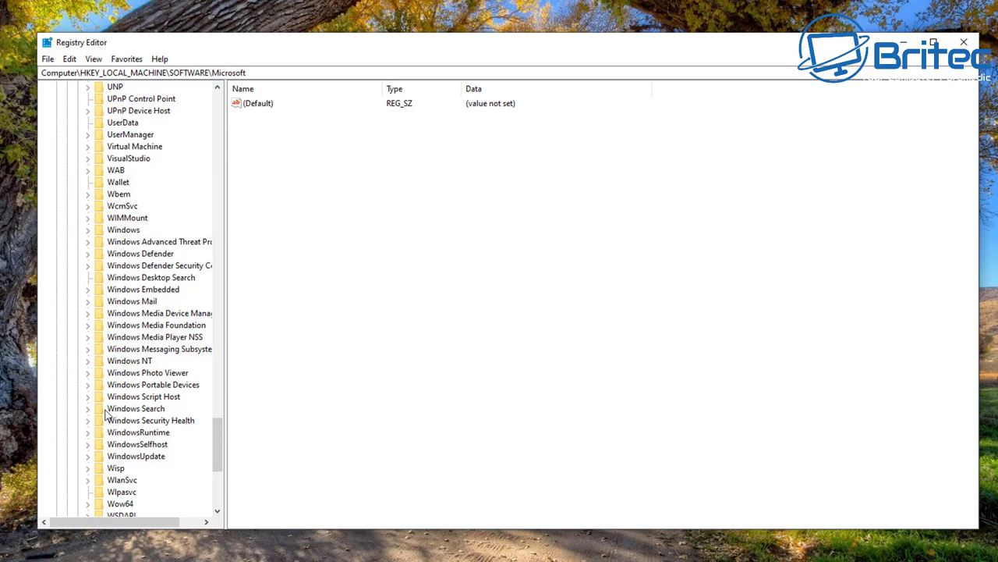
click(116, 446)
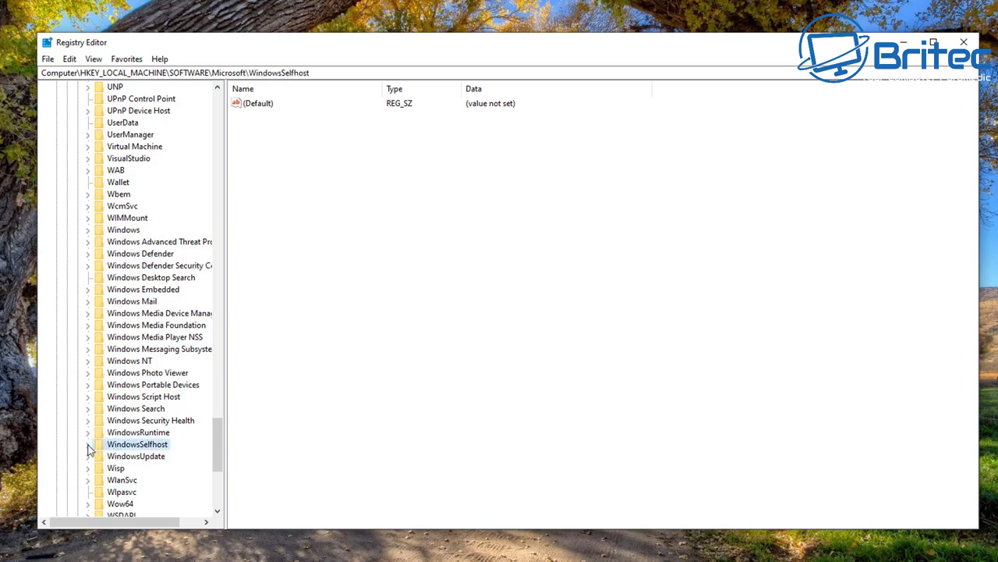
click(88, 444)
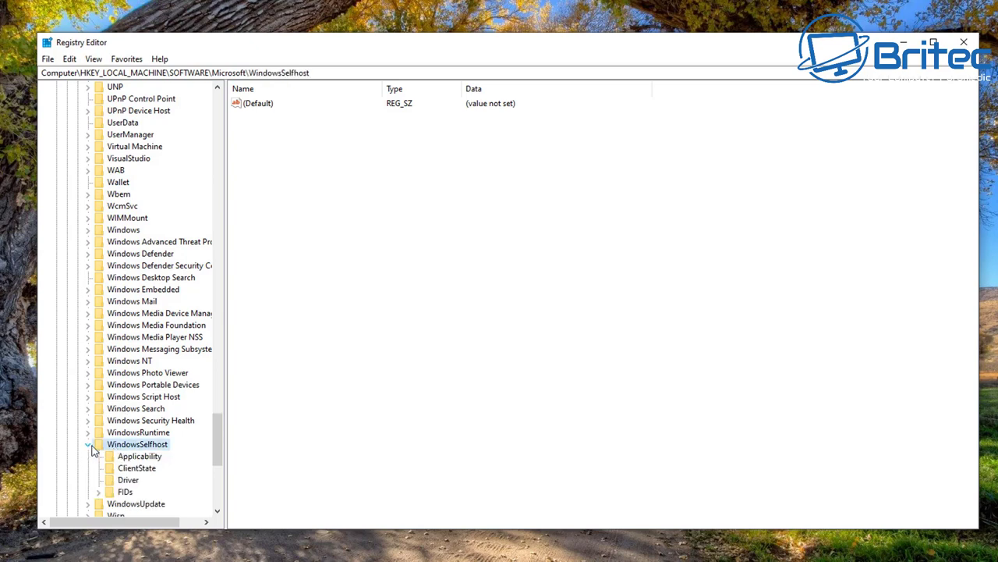
drag(217, 435, 215, 455)
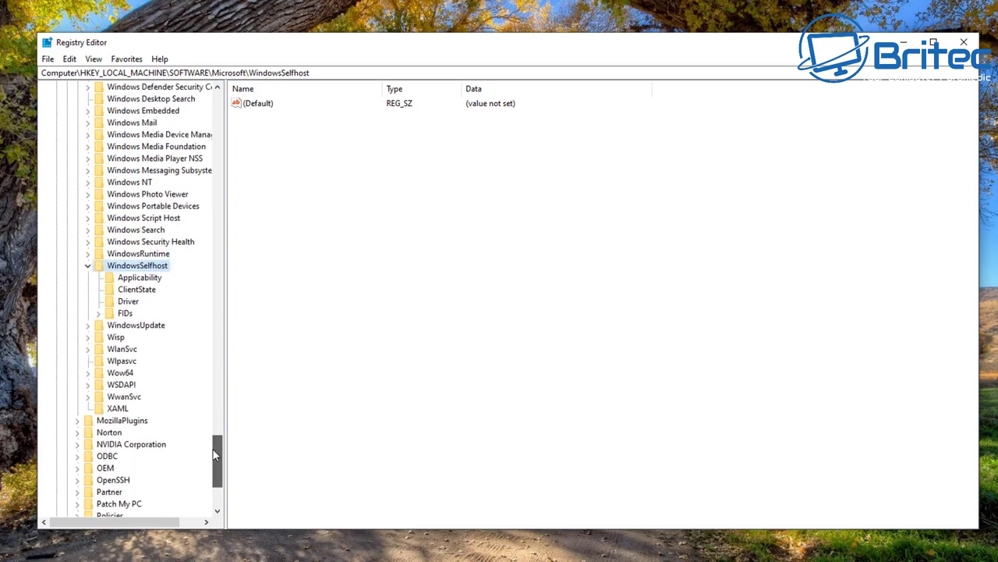
click(142, 280)
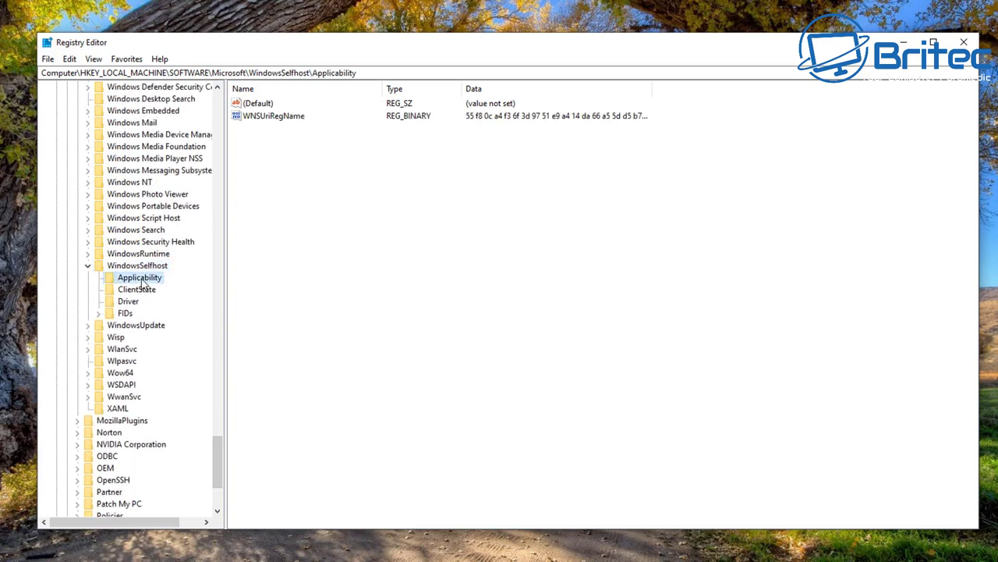
Step: Create a DWORD (32-bit) value named EnablePreviewBuilds in the WindowsSelfhost\Applicability key
right_click(295, 178)
mouse_move(349, 189)
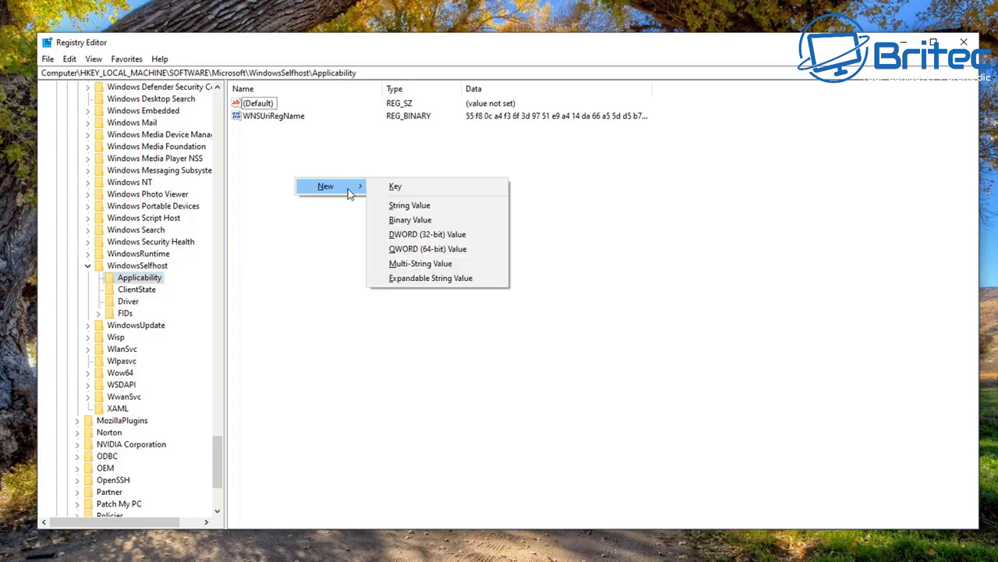
click(438, 234)
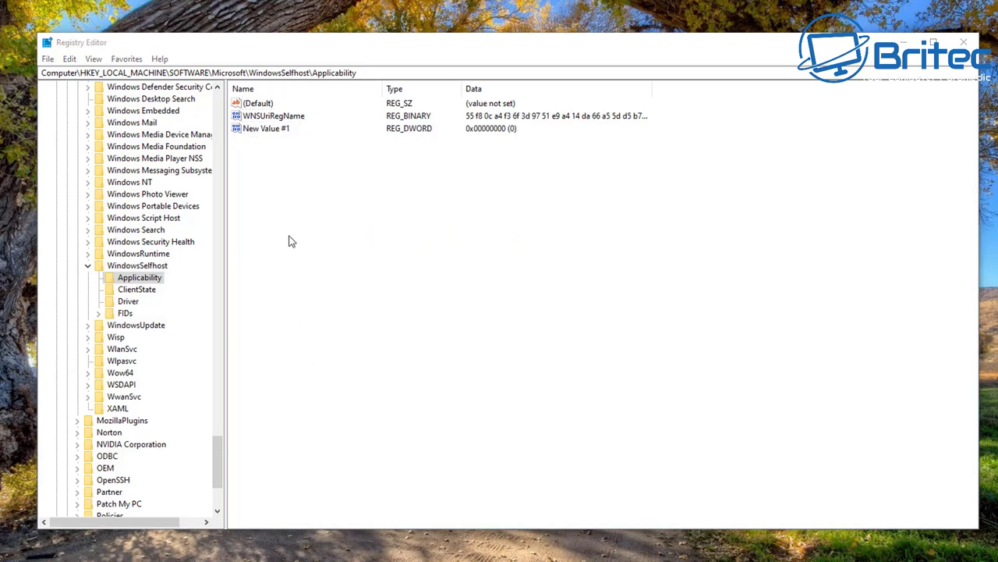
right_click(268, 134)
click(295, 188)
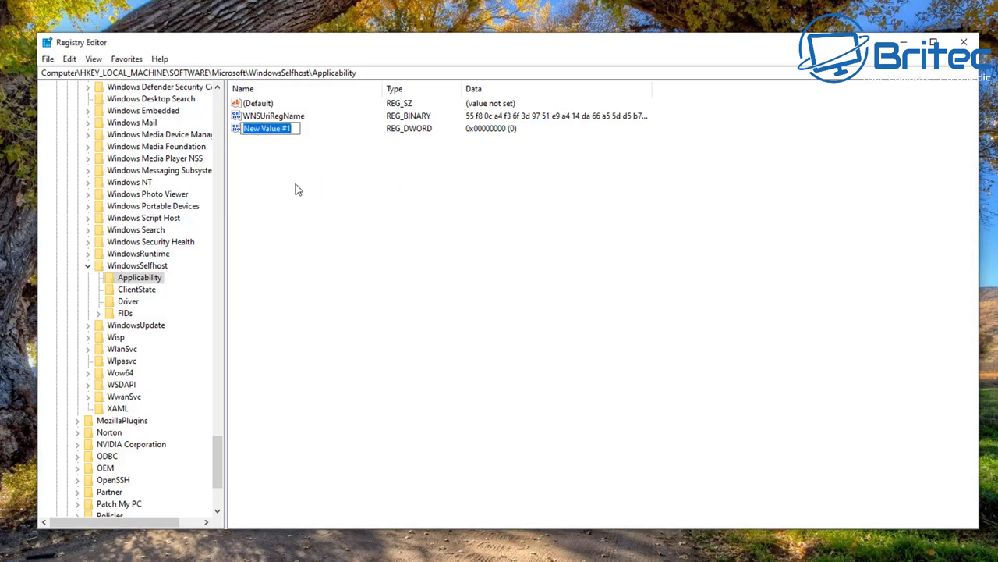
text(Enab)
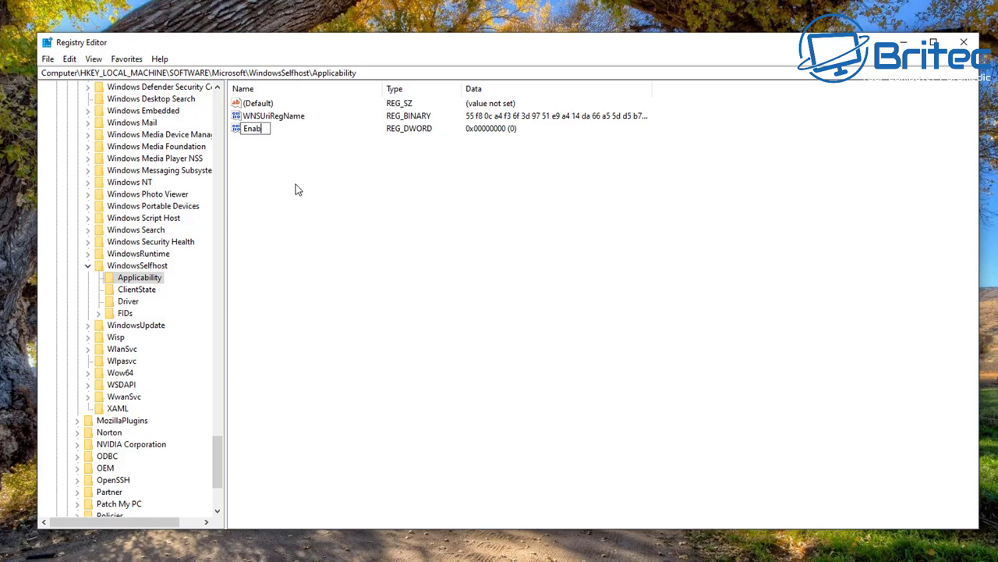
text(lePreviewBuilds)
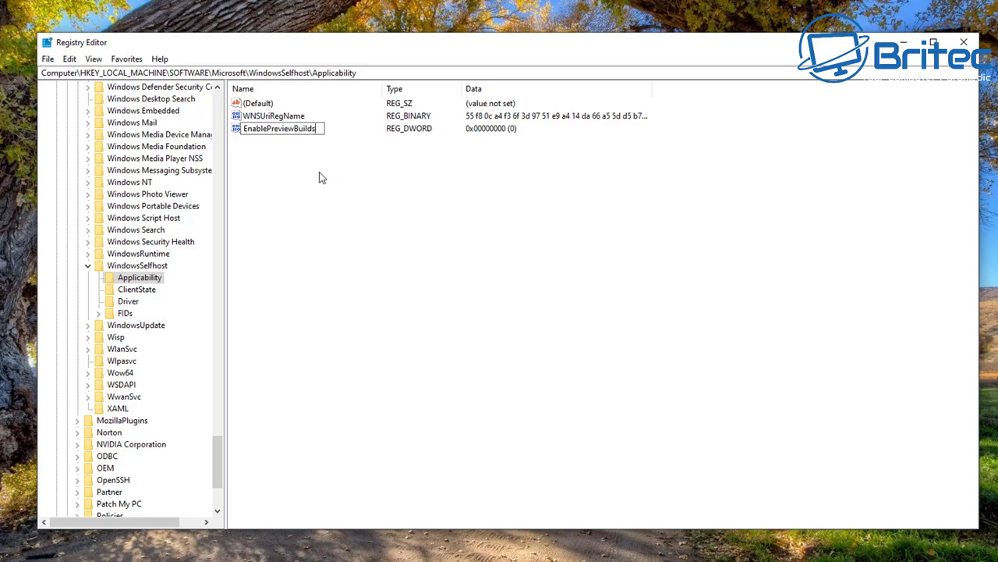
key(Return)
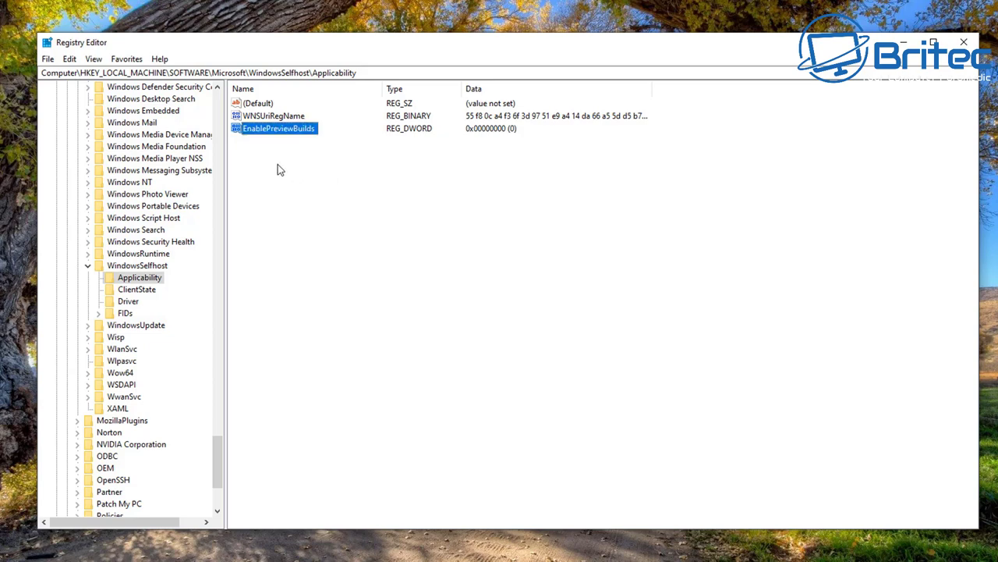
Step: Set the EnablePreviewBuilds value data to 1 and accept it
double_click(279, 130)
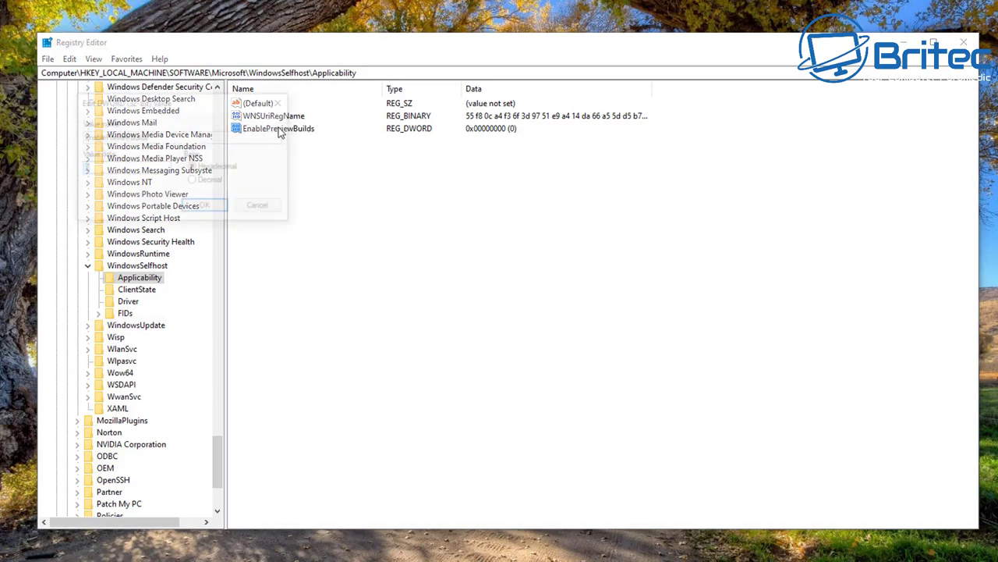
drag(185, 107, 347, 160)
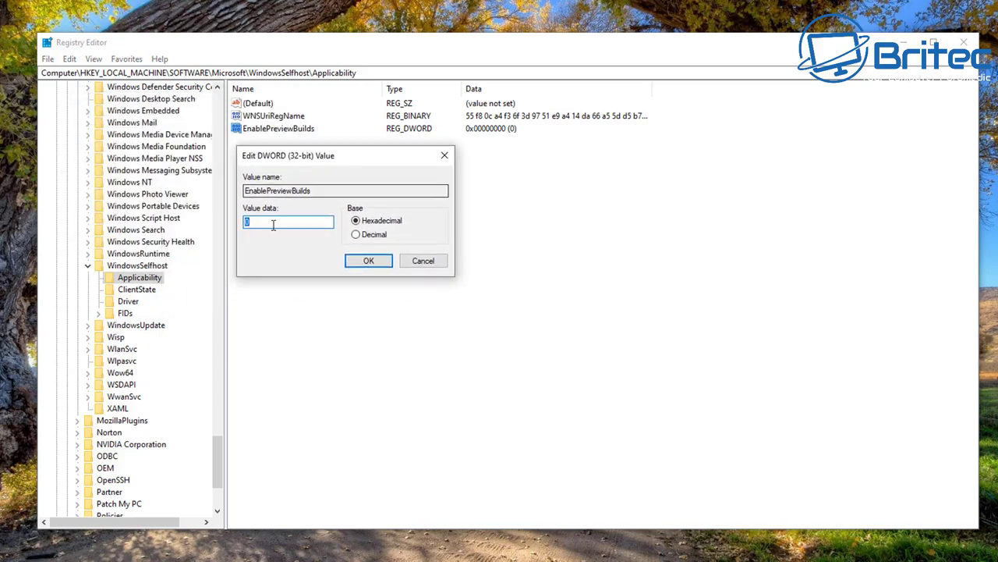
text(1)
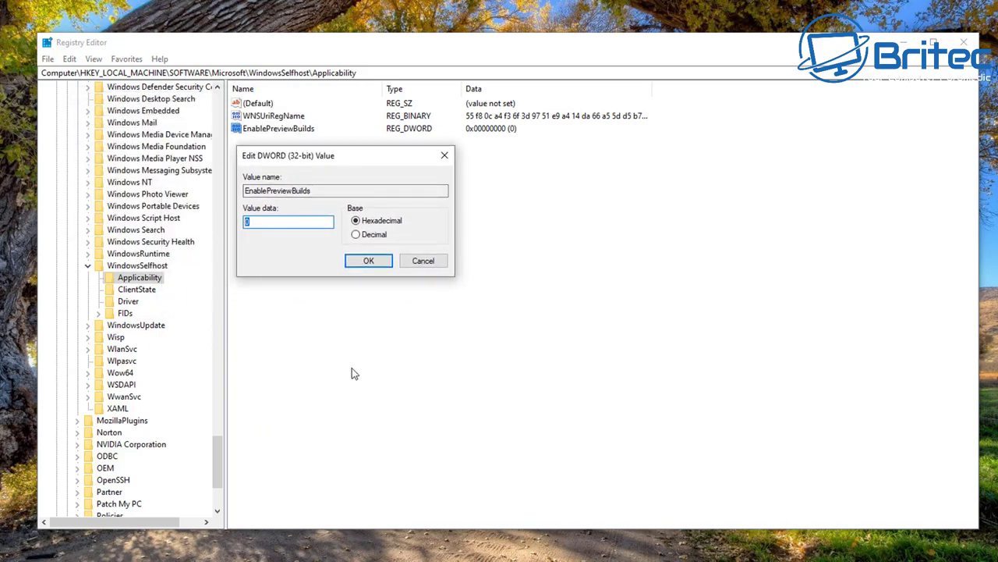
click(364, 264)
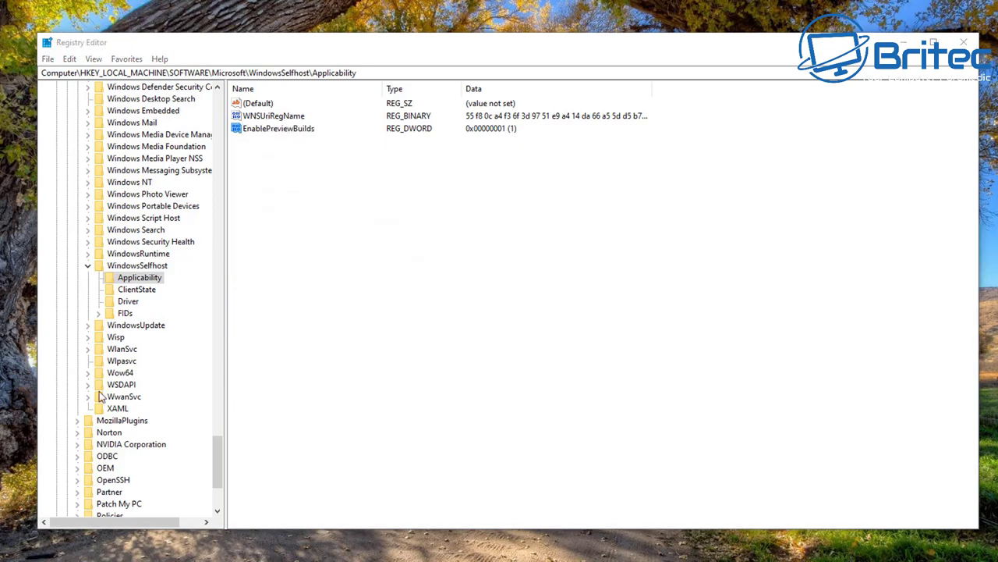
Step: Collapse the WindowsSelfhost, Microsoft, SOFTWARE and HKEY_LOCAL_MACHINE branches of the registry tree
click(88, 266)
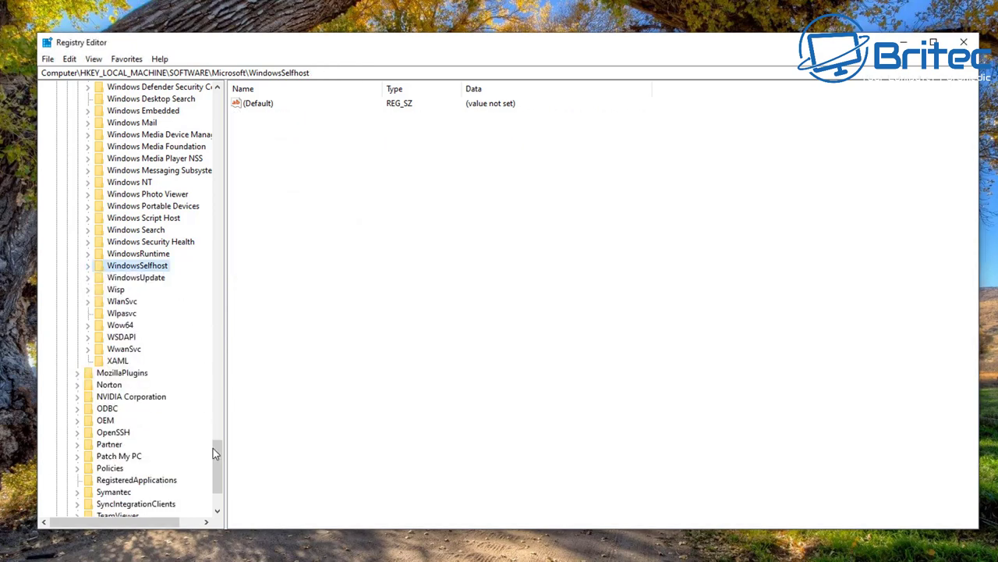
drag(213, 447, 234, 117)
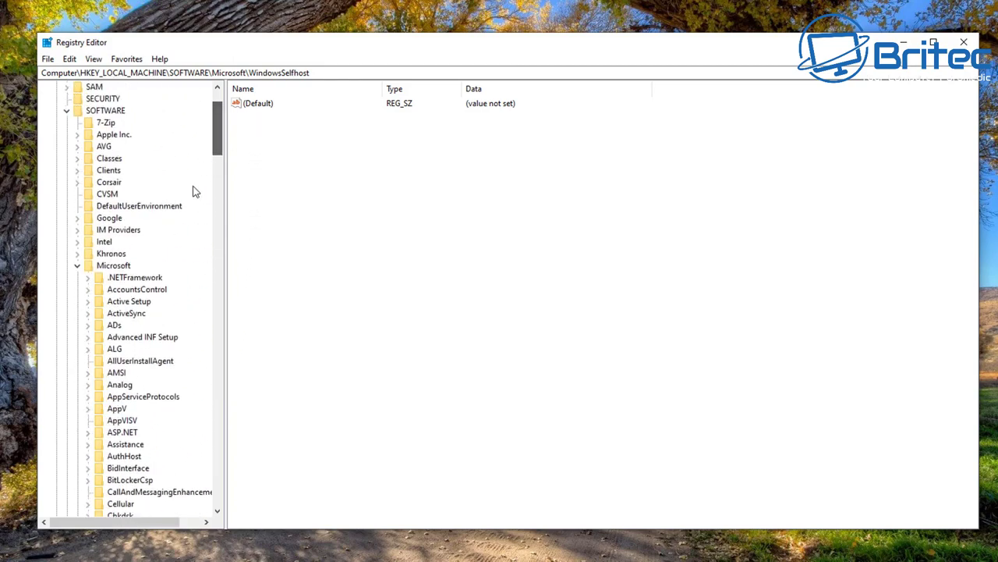
click(77, 265)
click(67, 124)
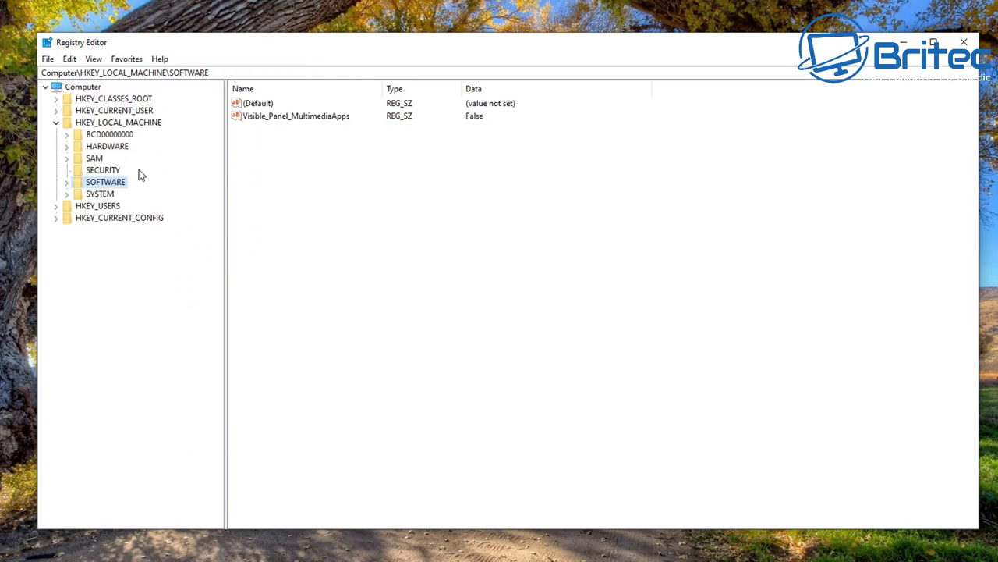
click(56, 127)
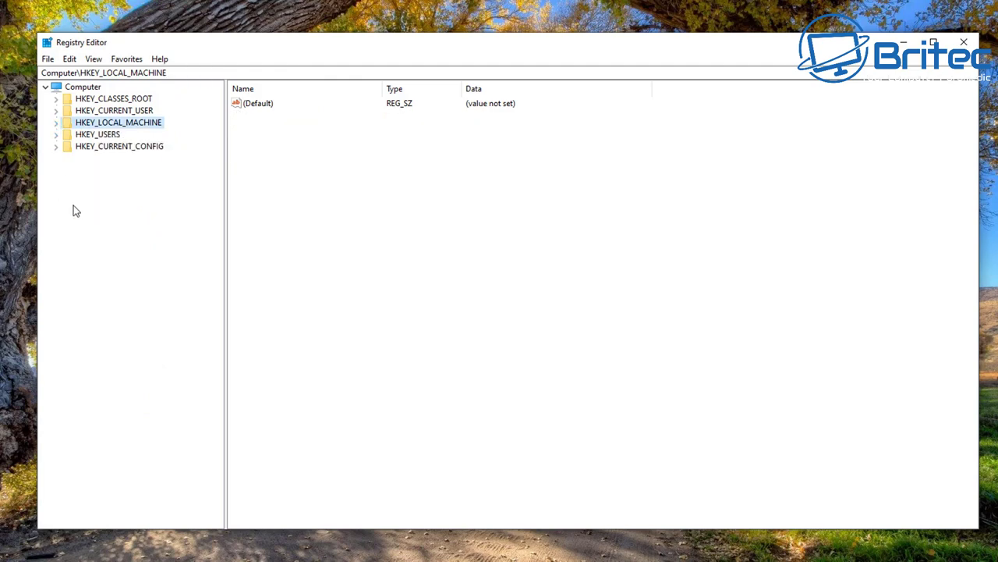
Step: Expand the registry tree down to HKEY_LOCAL_MACHINE\SOFTWARE\Policies
click(57, 125)
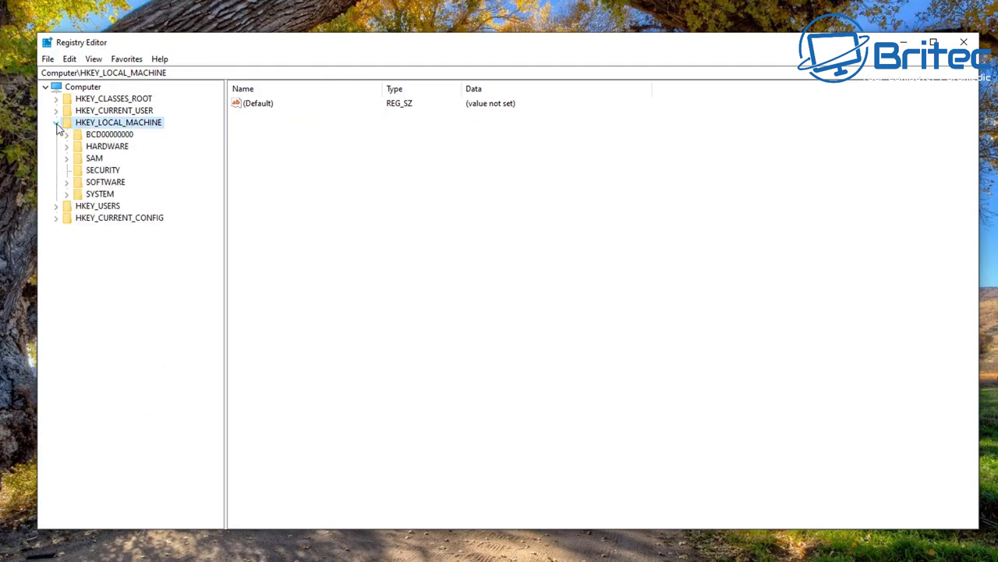
click(111, 183)
click(67, 183)
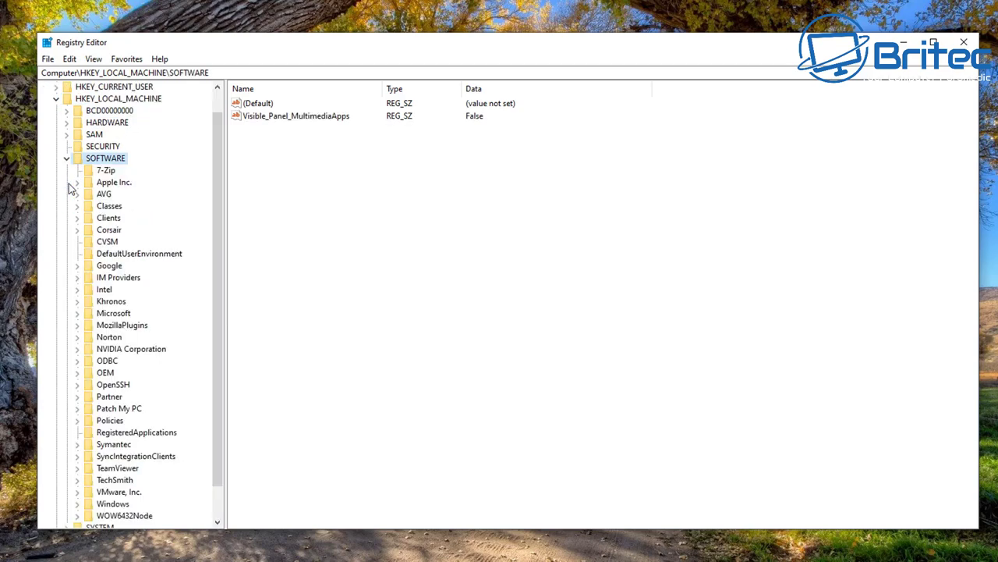
scroll(220, 269, down, 1)
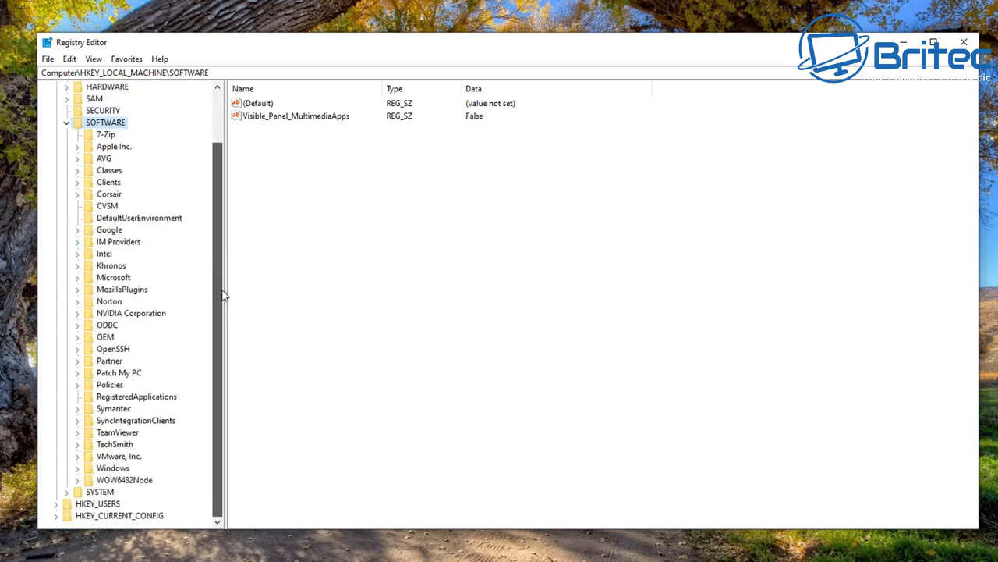
click(110, 387)
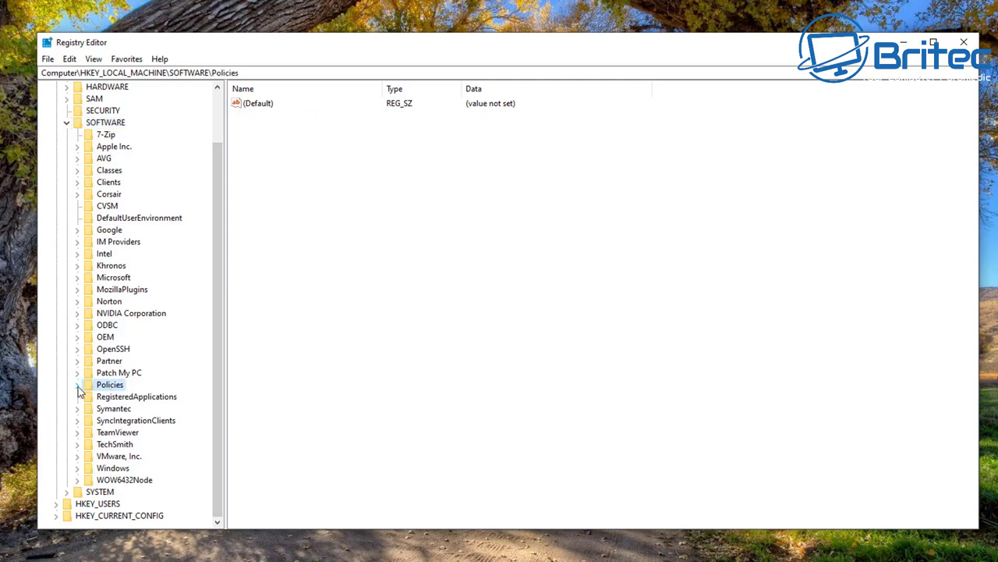
click(78, 385)
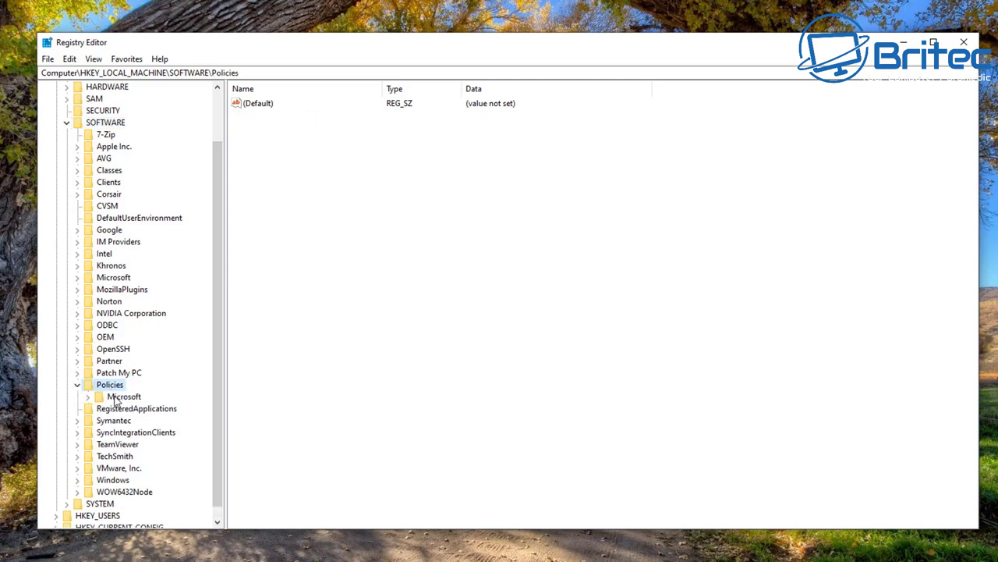
Step: Expand Microsoft\Windows under the Policies key and select its DataCollection subkey
click(103, 397)
click(89, 397)
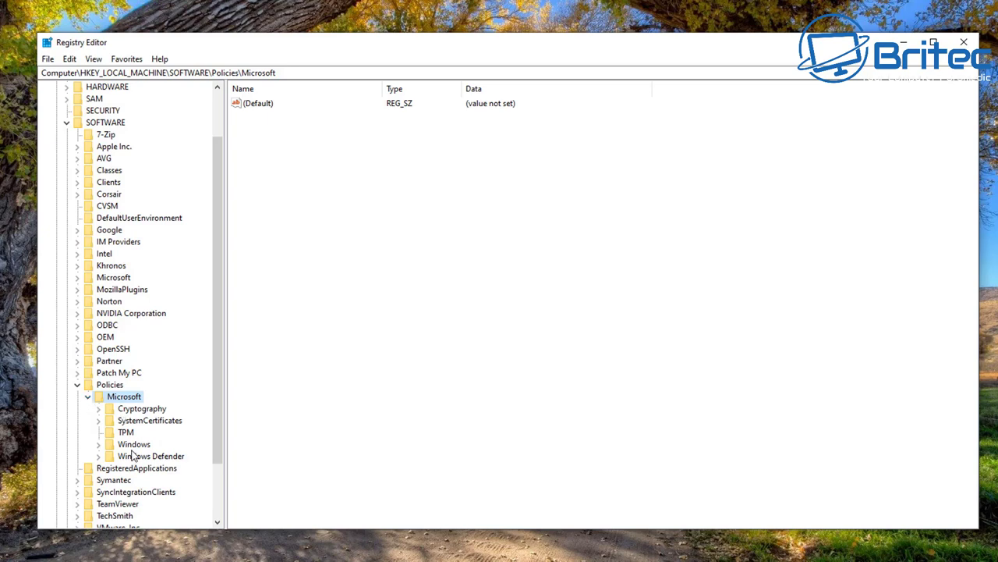
click(112, 445)
click(98, 444)
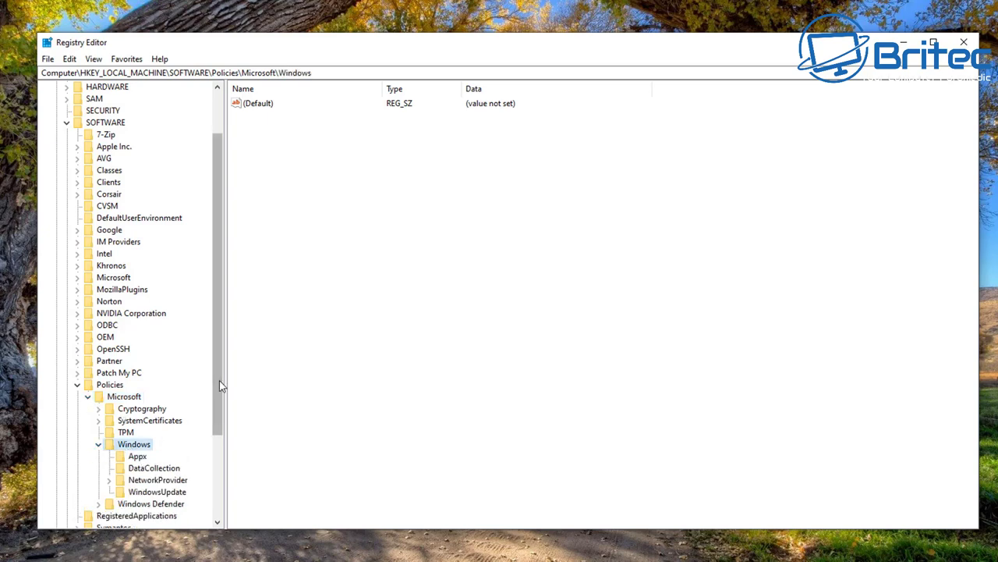
drag(219, 383, 219, 500)
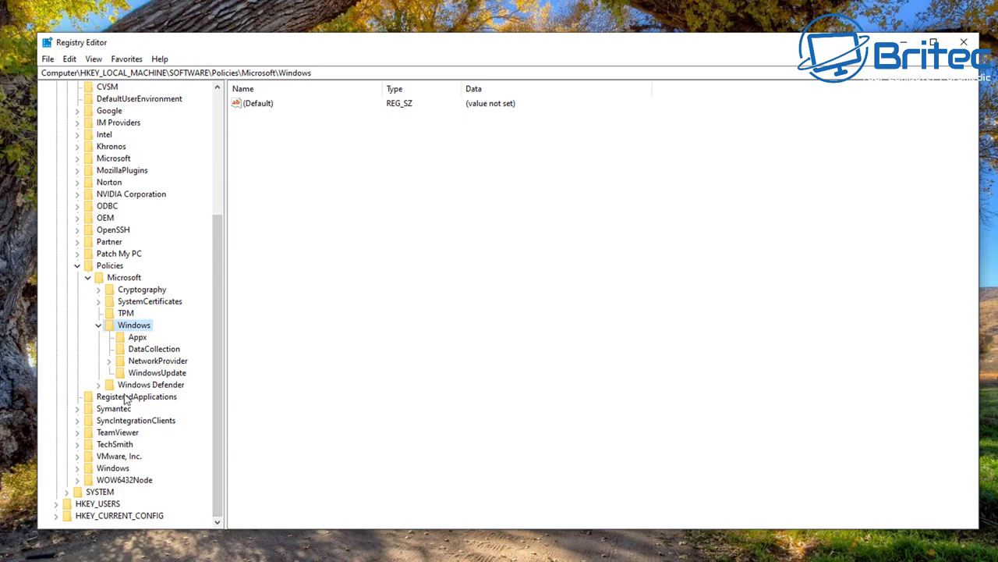
click(138, 353)
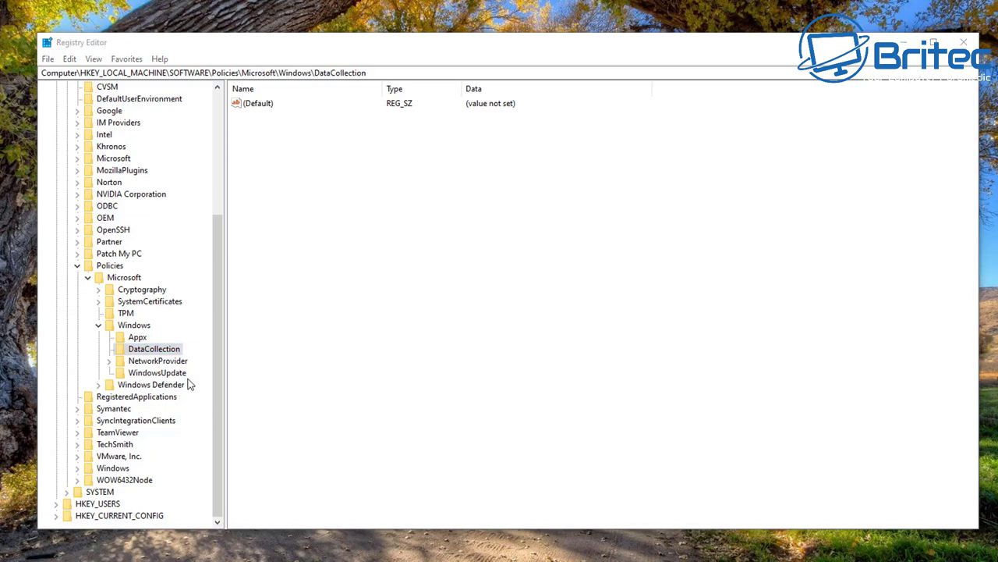
Step: Create a new key named PreviewBuilds under the DataCollection key
click(167, 350)
right_click(169, 350)
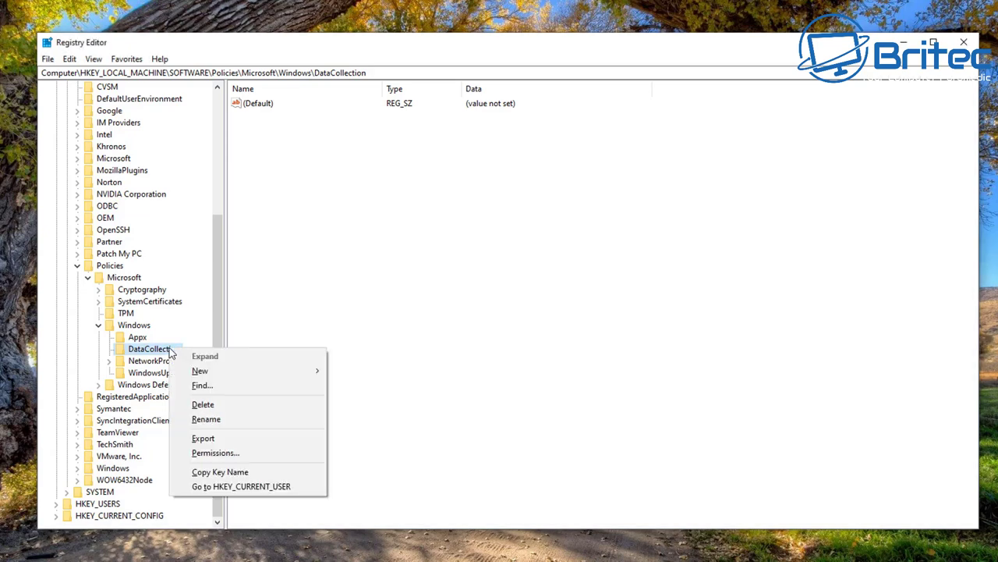
mouse_move(225, 378)
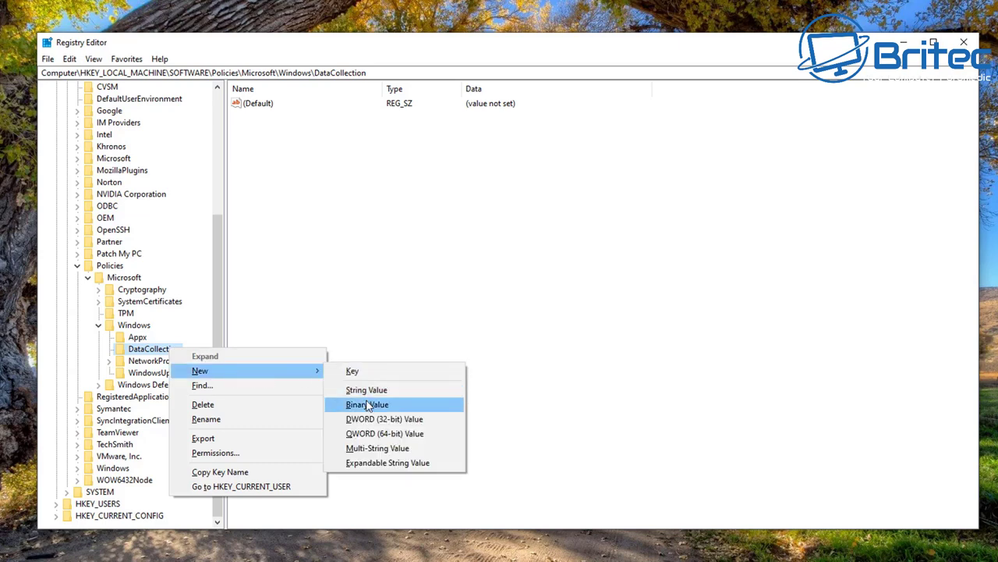
click(364, 373)
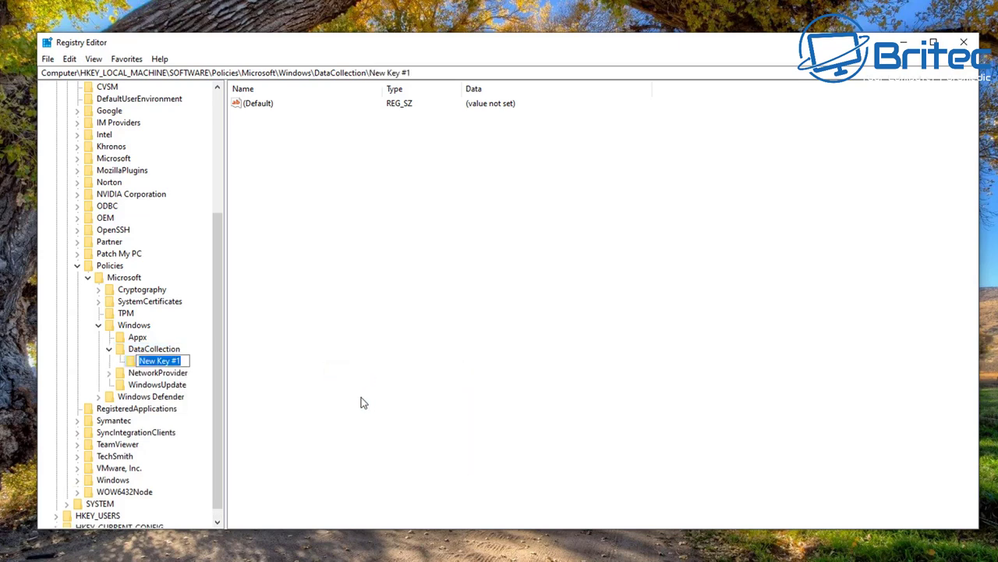
text(P)
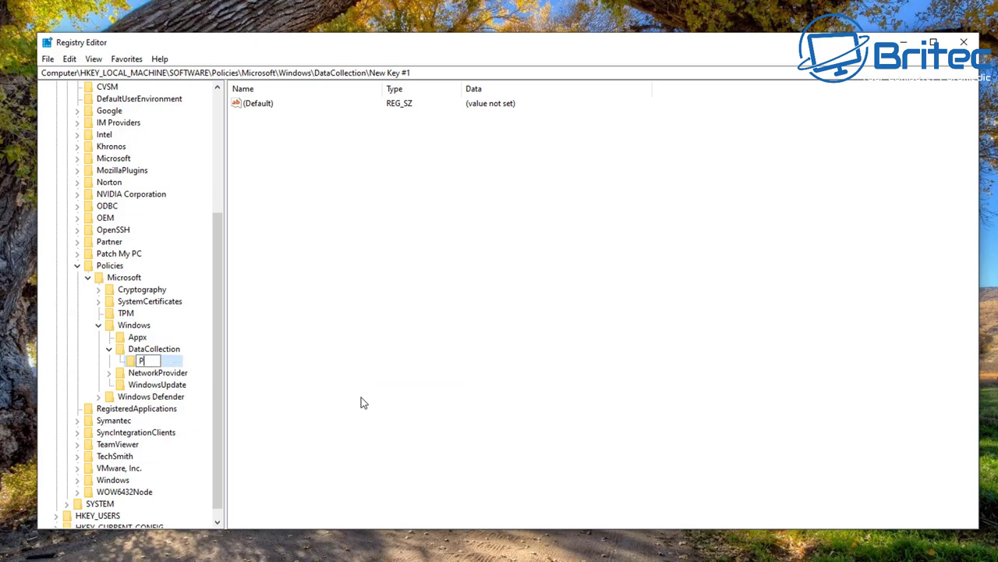
text(reviewBuilds)
click(318, 404)
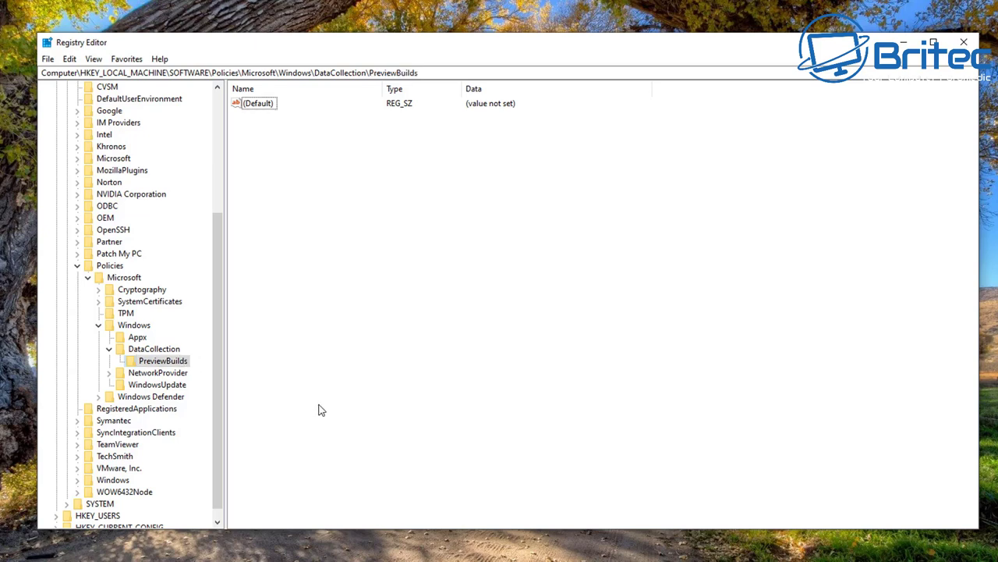
Step: Create a DWORD (32-bit) value named AllowBuildPreview in the PreviewBuilds key
click(163, 361)
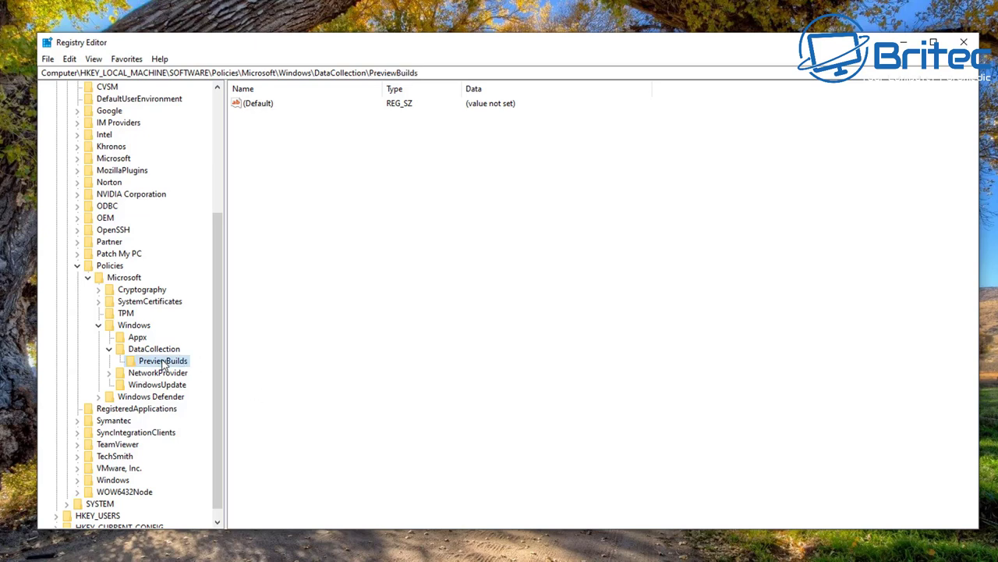
right_click(269, 145)
mouse_move(317, 155)
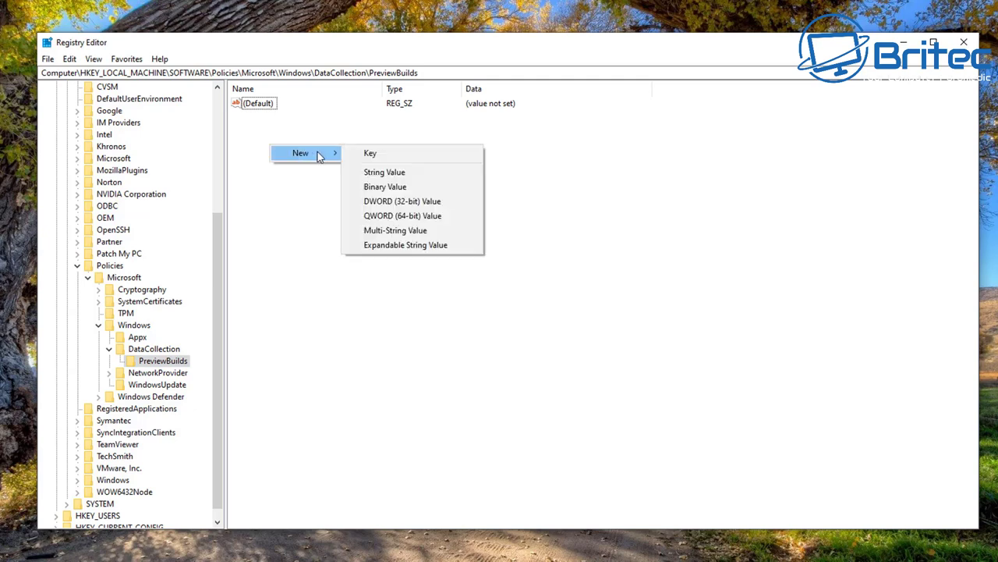
click(390, 201)
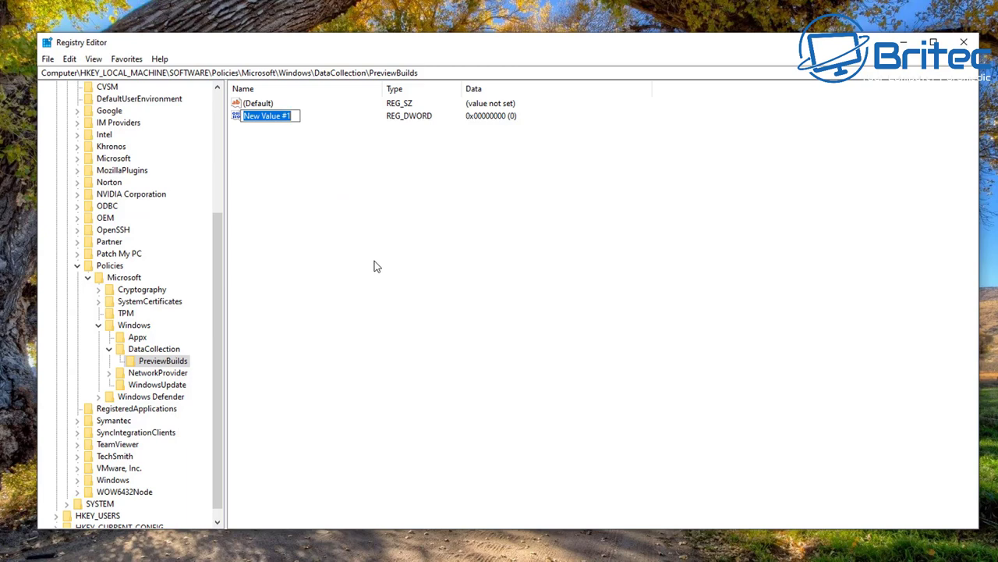
text(Al)
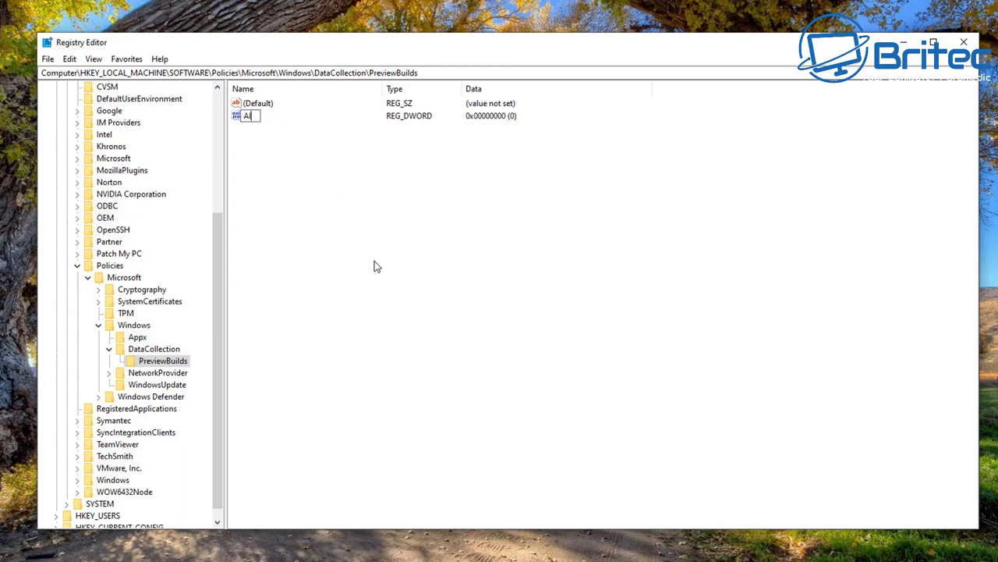
text(lowBuildPreview)
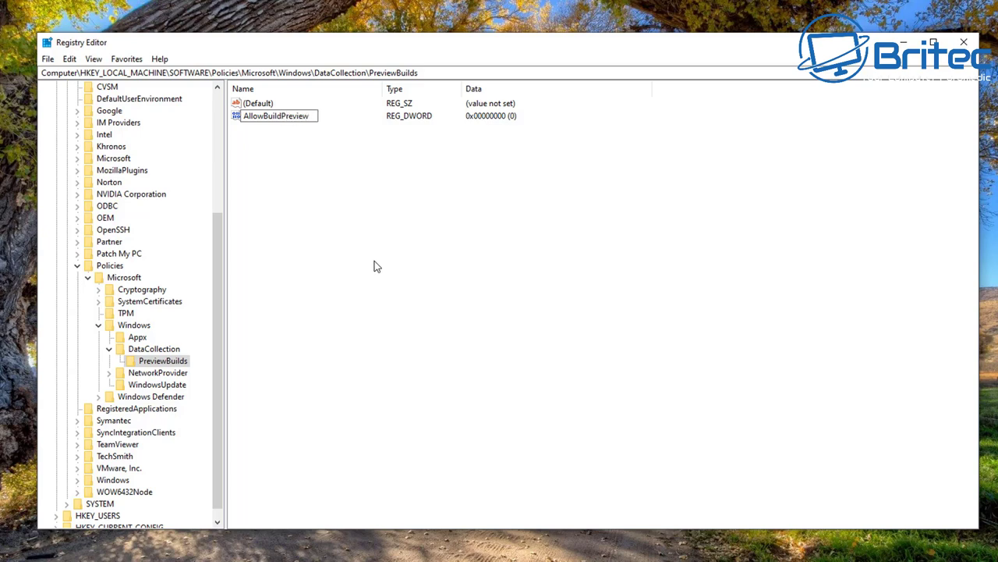
key(Return)
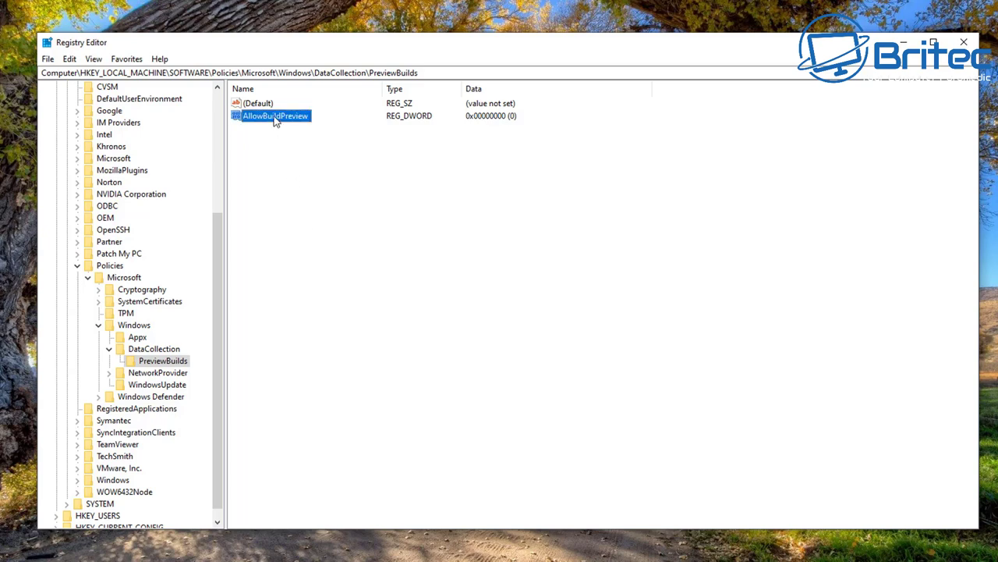
Step: Set the value data of AllowBuildPreview in the PreviewBuilds key to 1
double_click(276, 117)
drag(205, 115, 366, 143)
click(251, 202)
drag(252, 203, 195, 210)
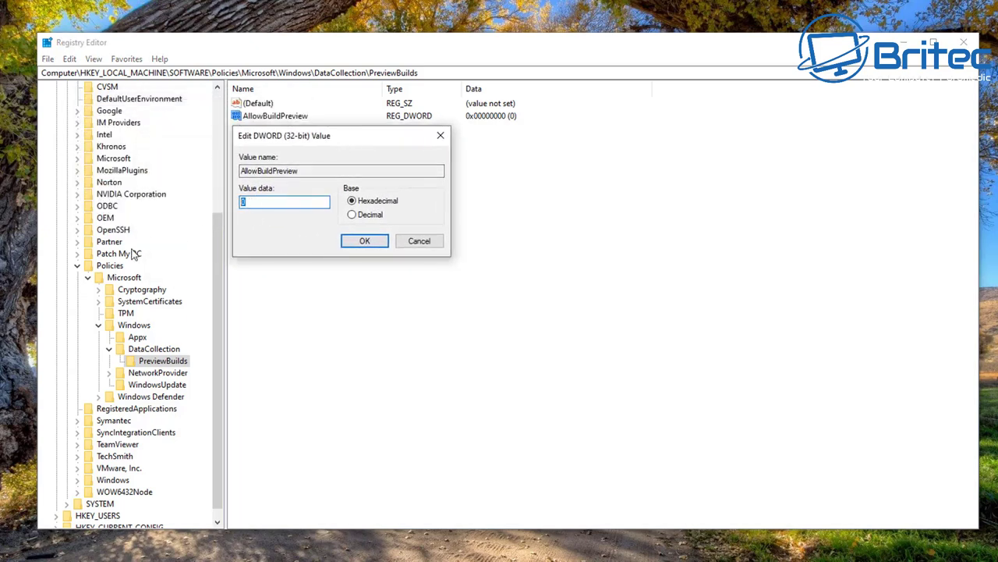
text(1)
click(365, 242)
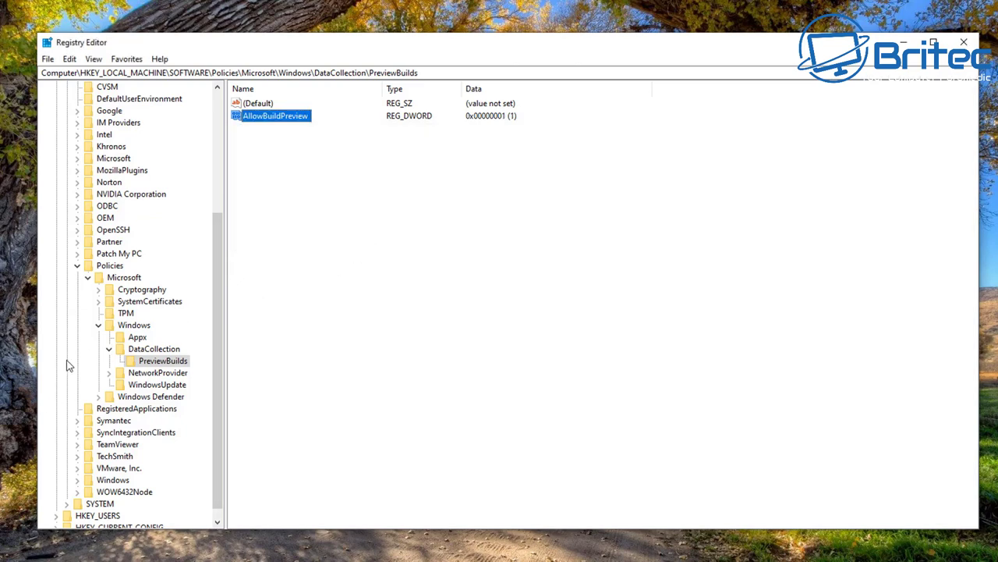
Step: Collapse the expanded registry branches from DataCollection back up through HKEY_LOCAL_MACHINE
click(109, 349)
click(98, 325)
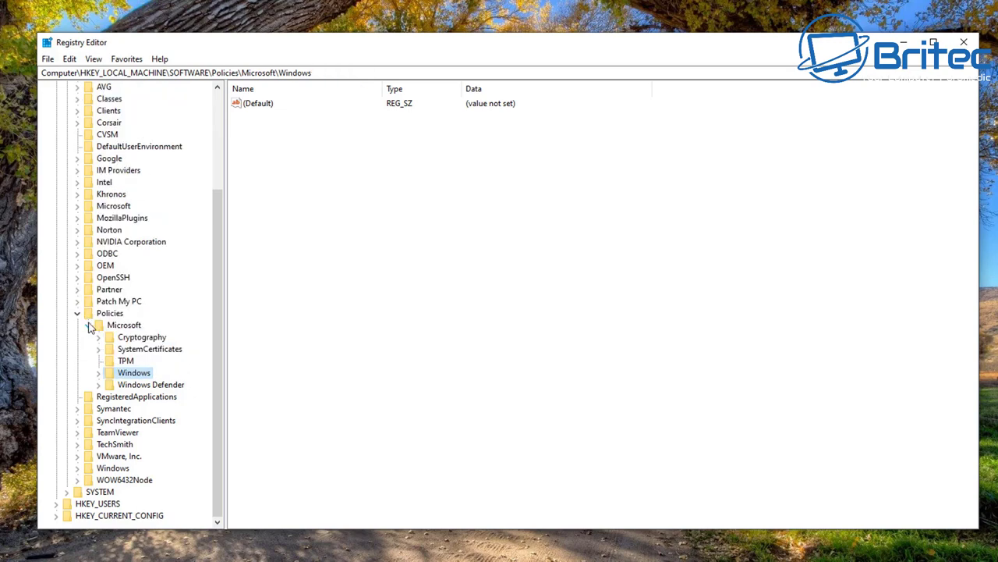
click(89, 324)
click(76, 373)
click(66, 123)
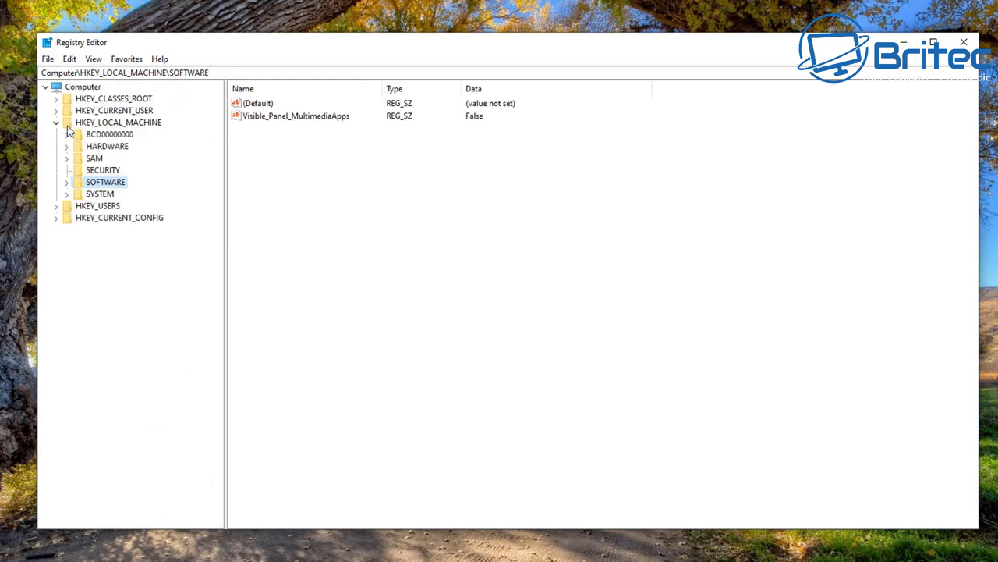
click(56, 124)
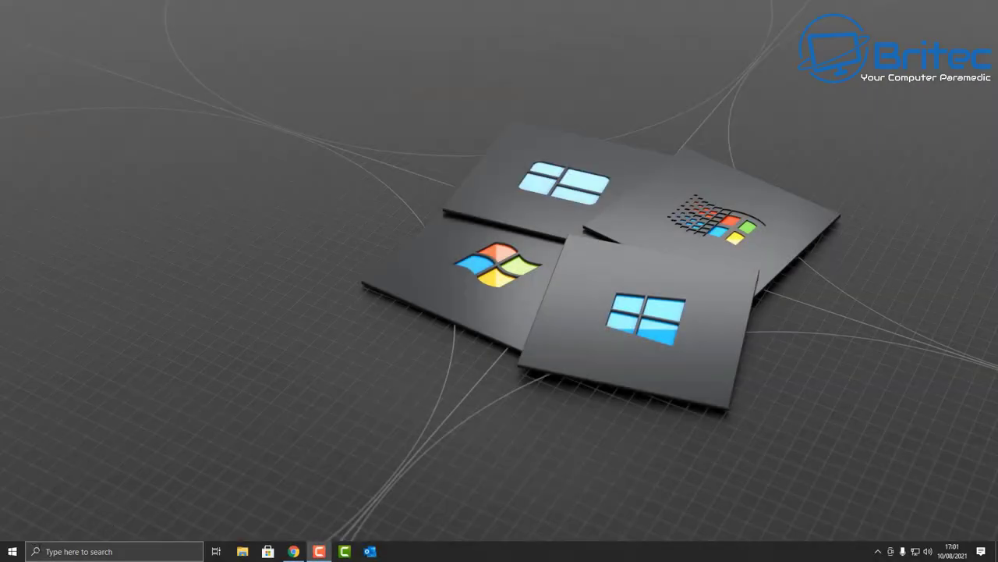
Step: Switch to Windows Settings and open the Windows Insider Programme page under Update & Security
click(12, 551)
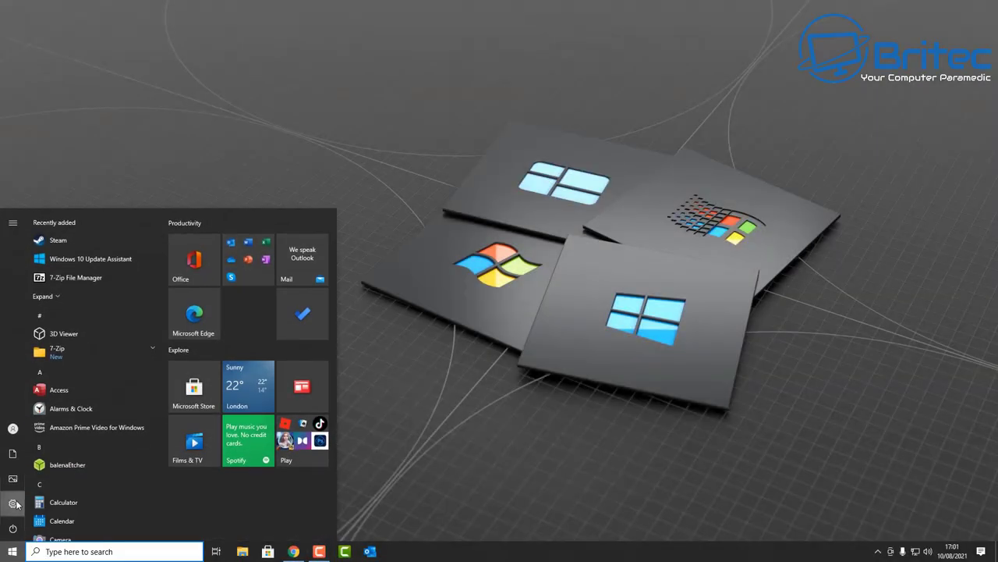
click(13, 503)
click(290, 380)
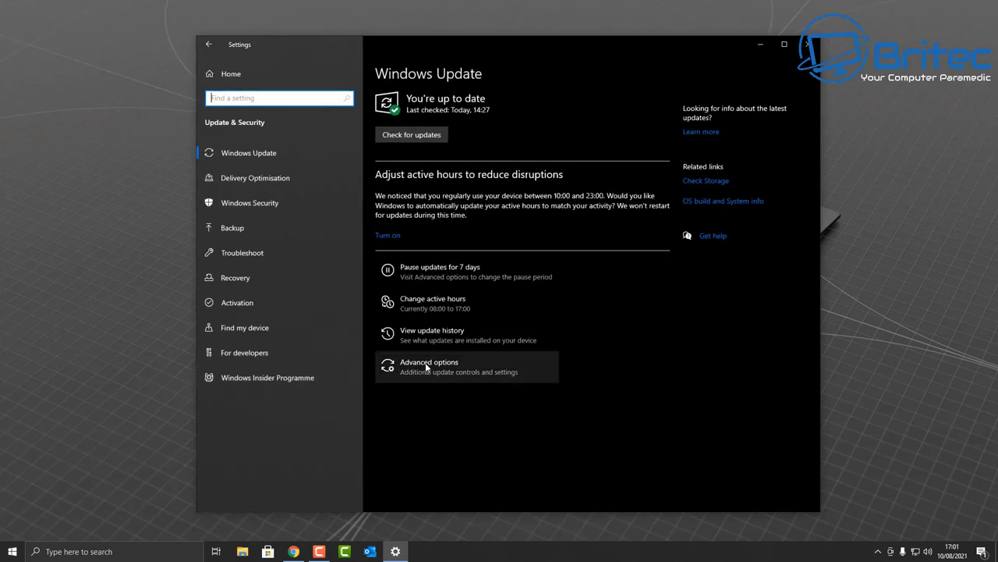
click(274, 384)
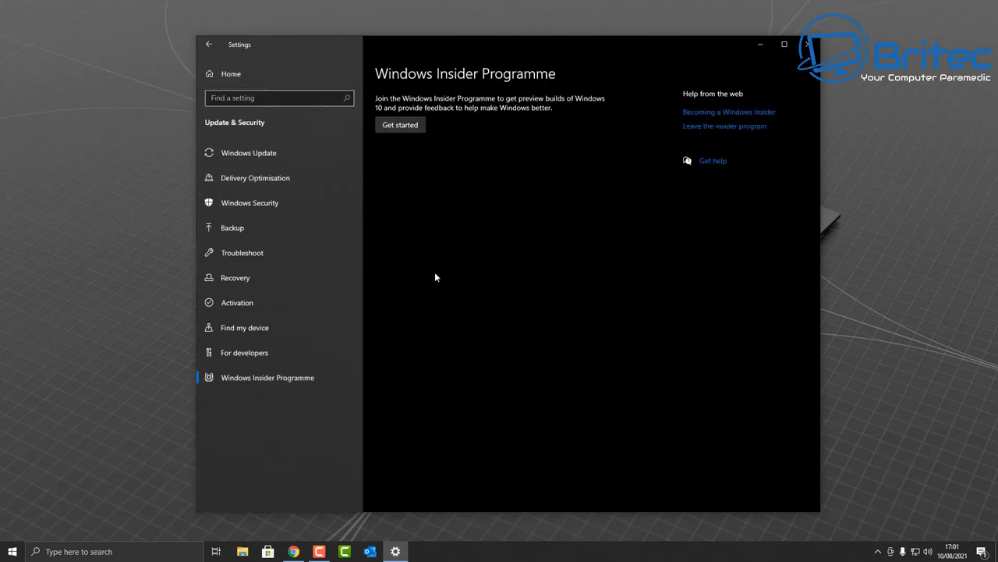
Step: Start joining the Windows Insider Programme and link the account already listed on the PC
click(403, 126)
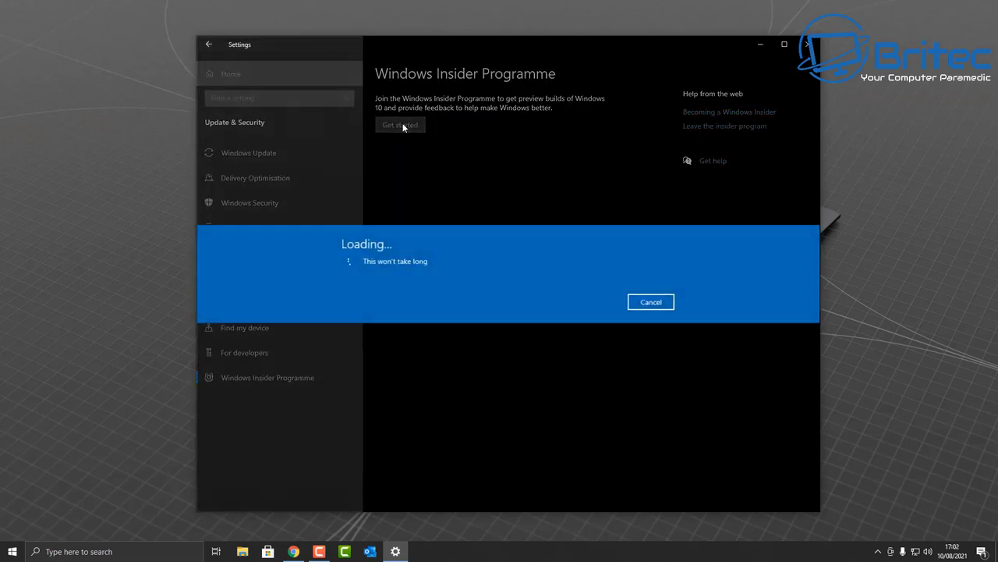
click(393, 266)
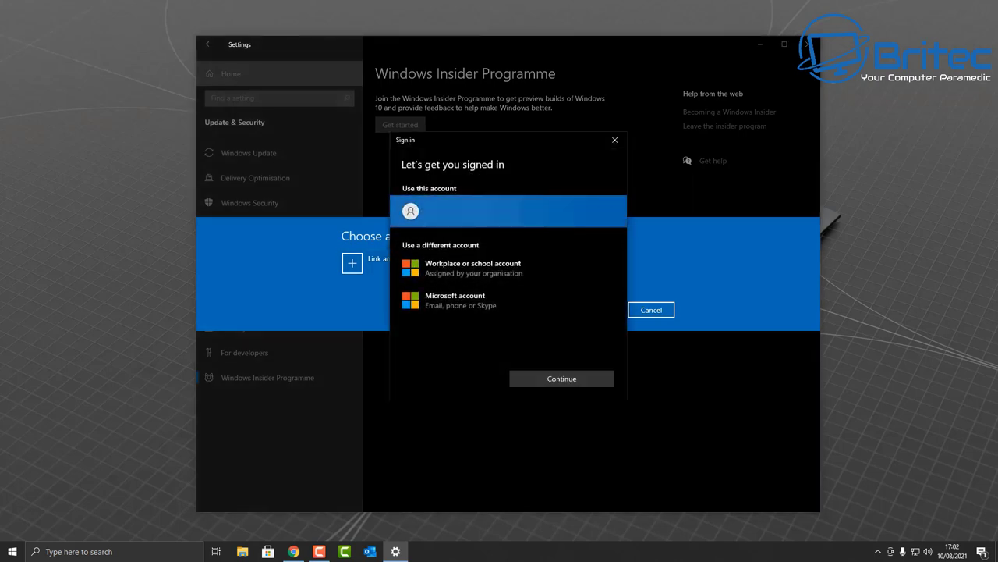
click(562, 379)
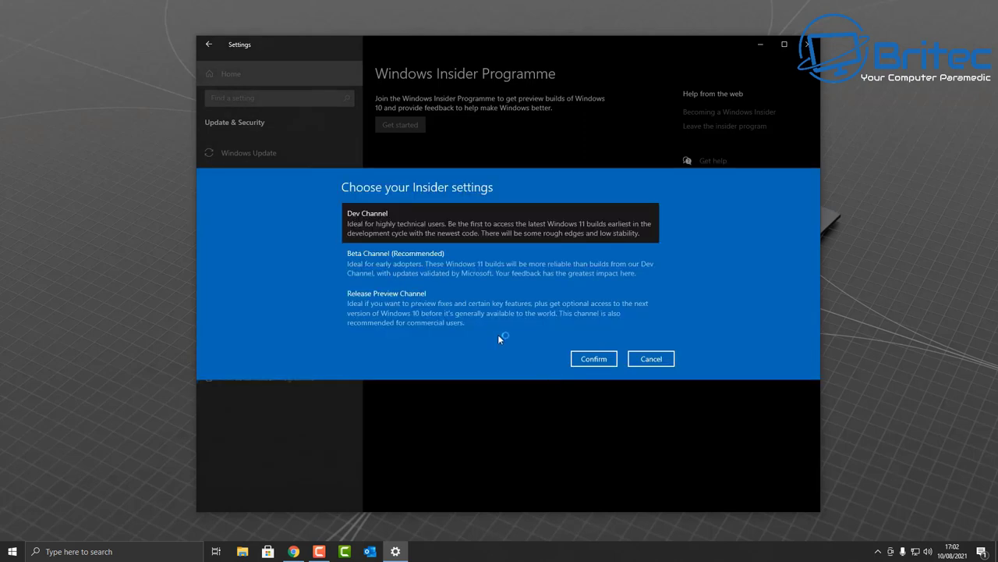
Step: Choose the Beta Channel (Recommended) for Insider builds and accept the programme's privacy statement and agreement
click(430, 268)
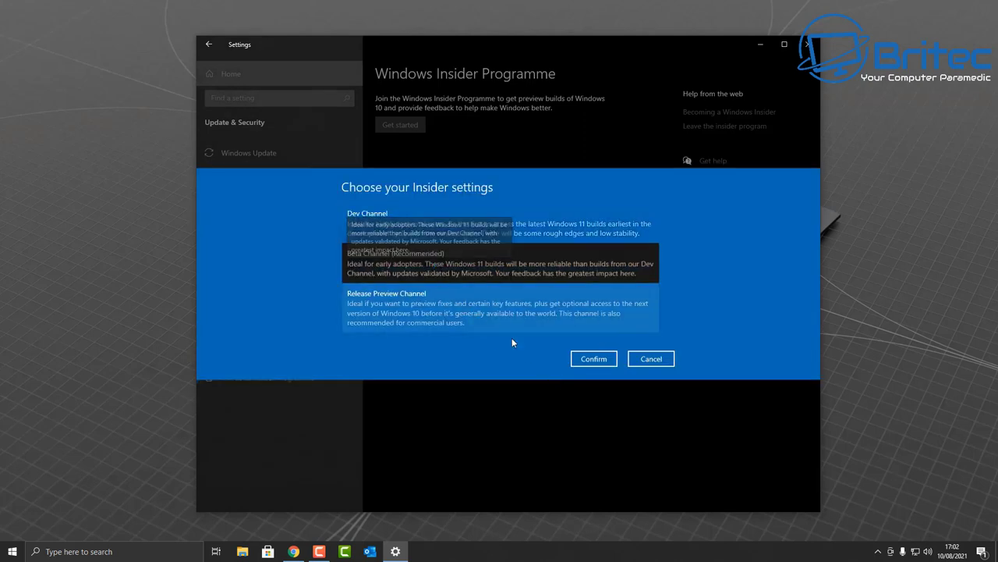
click(601, 360)
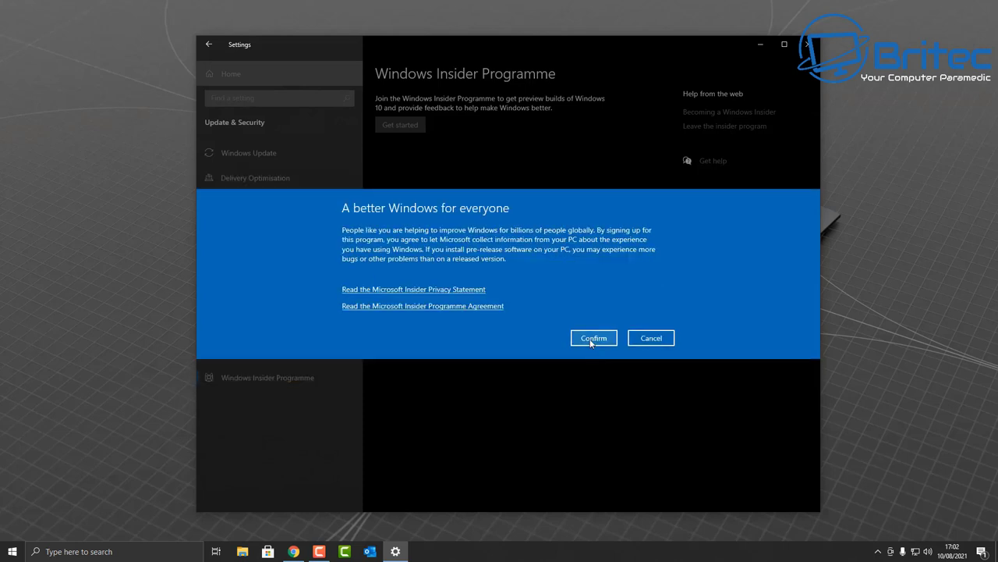
click(592, 341)
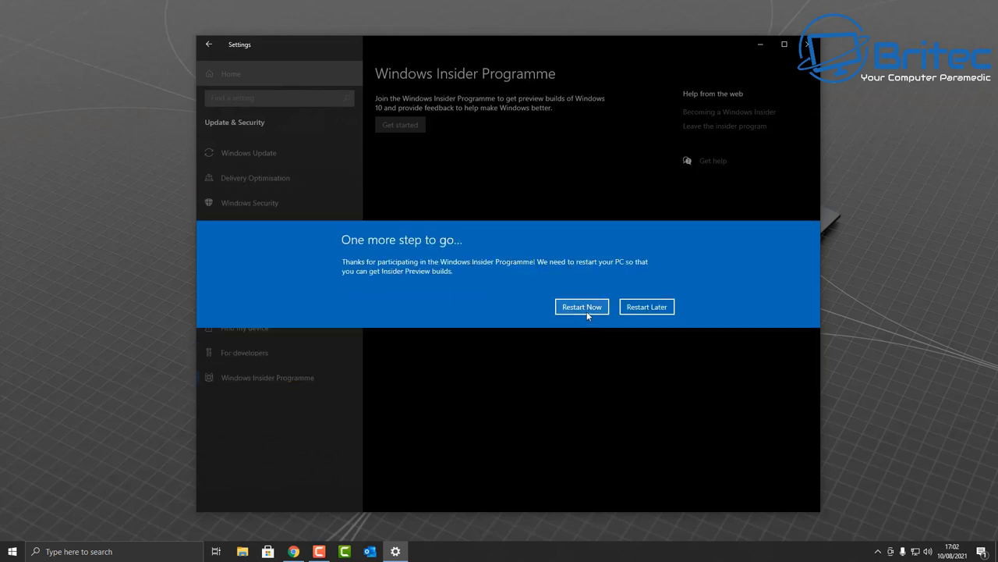